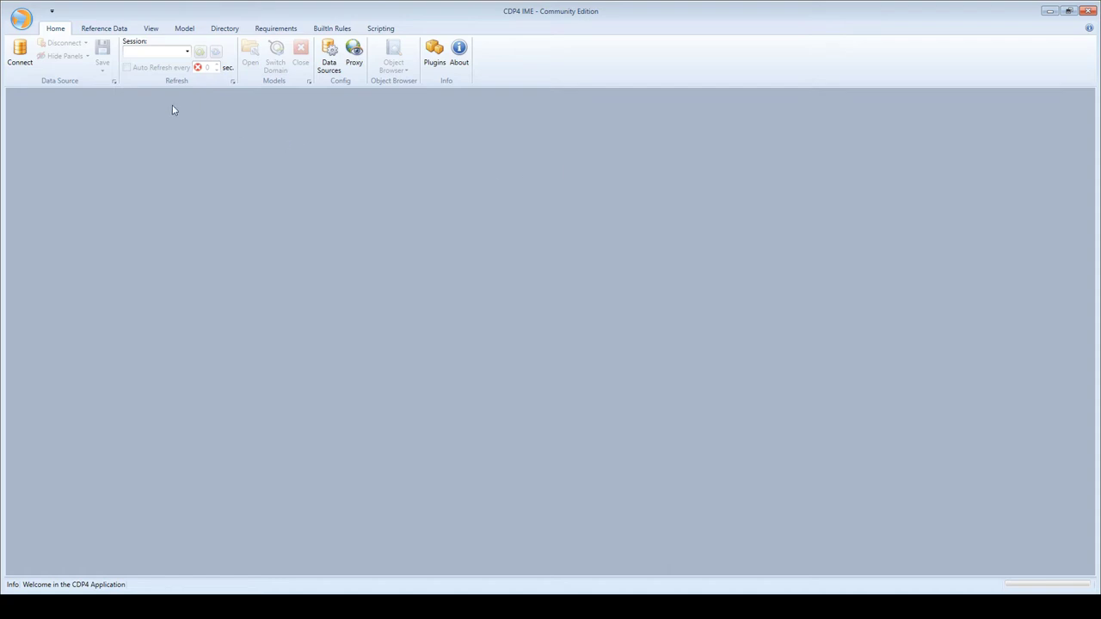
Step: Connect a session to the cdp4services-public server using source address cdp4-public
left_click(20, 55)
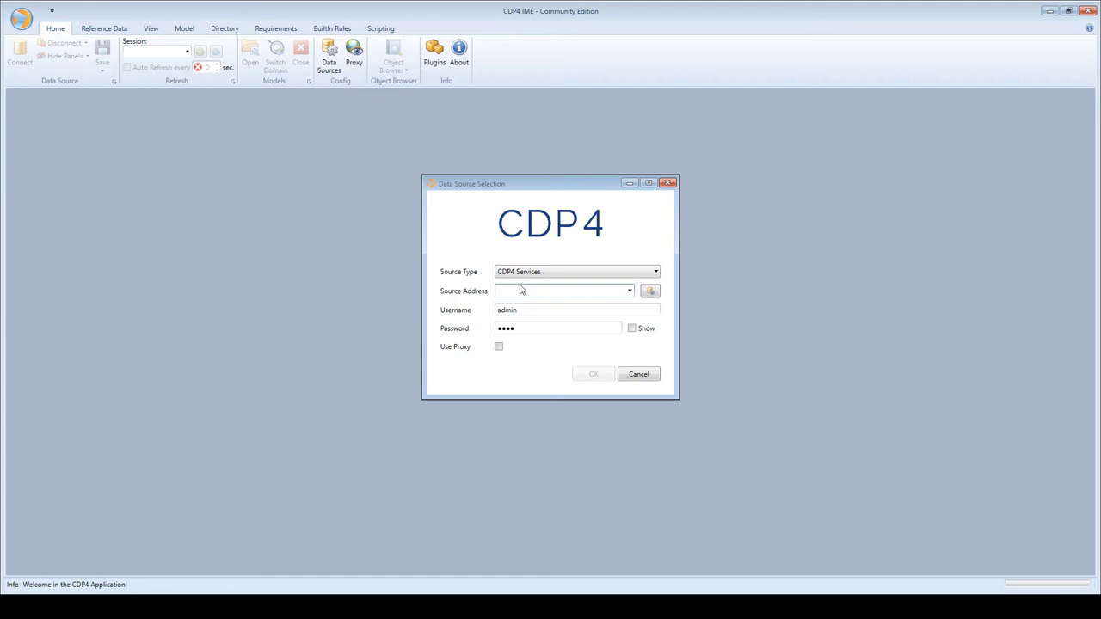
type("cdp4-public")
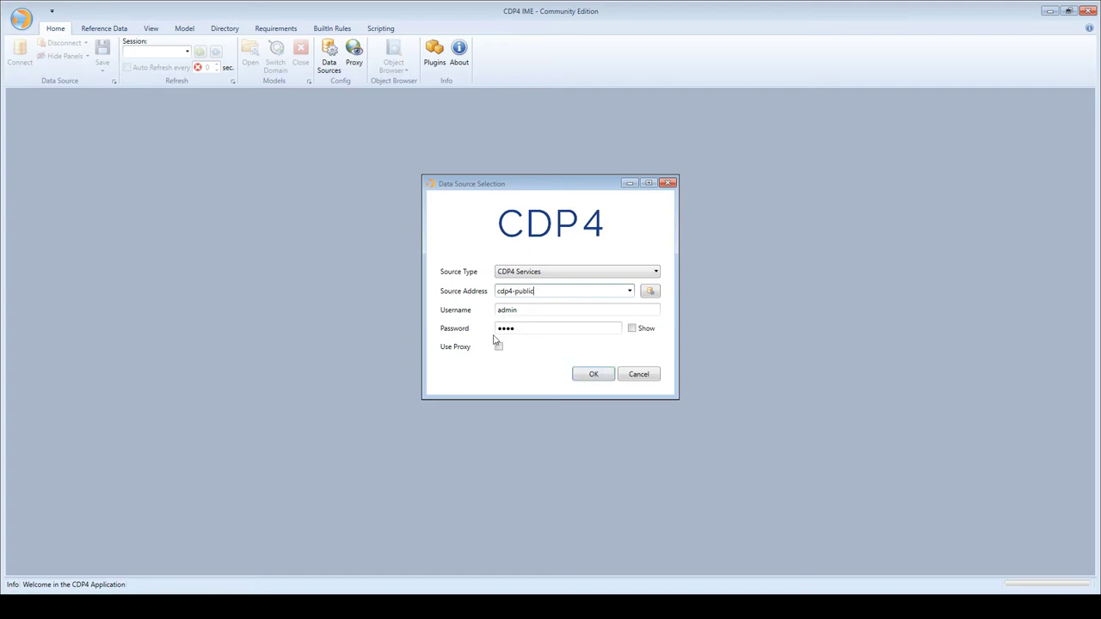
left_click(632, 329)
left_click(593, 375)
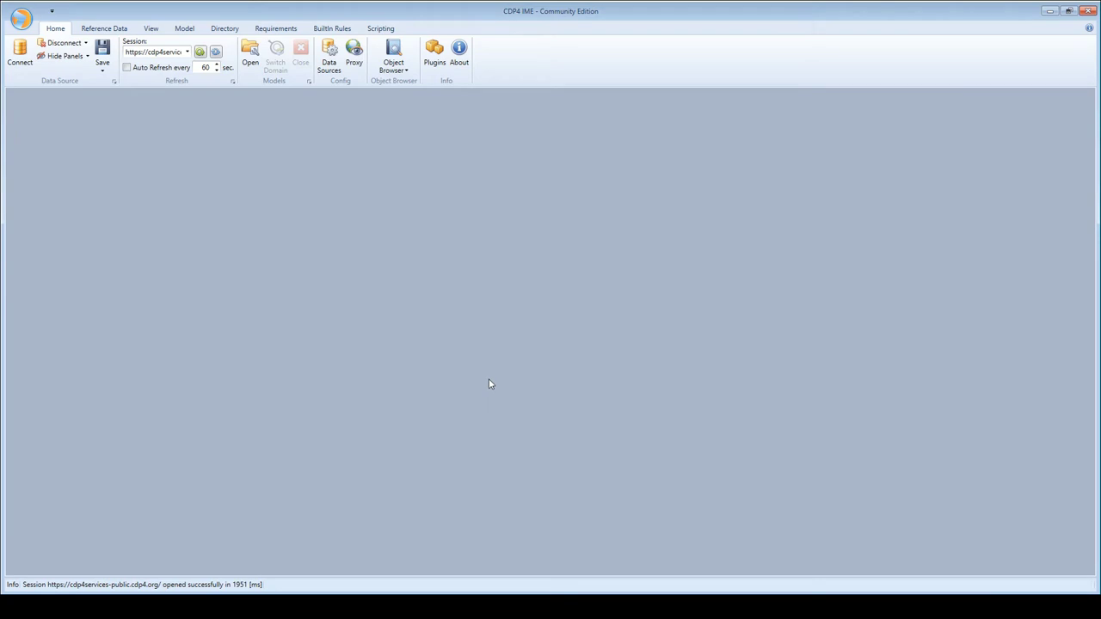
Step: Open the Engineering models browser for the RHEA Public site directory, which lists LOFT
left_click(226, 29)
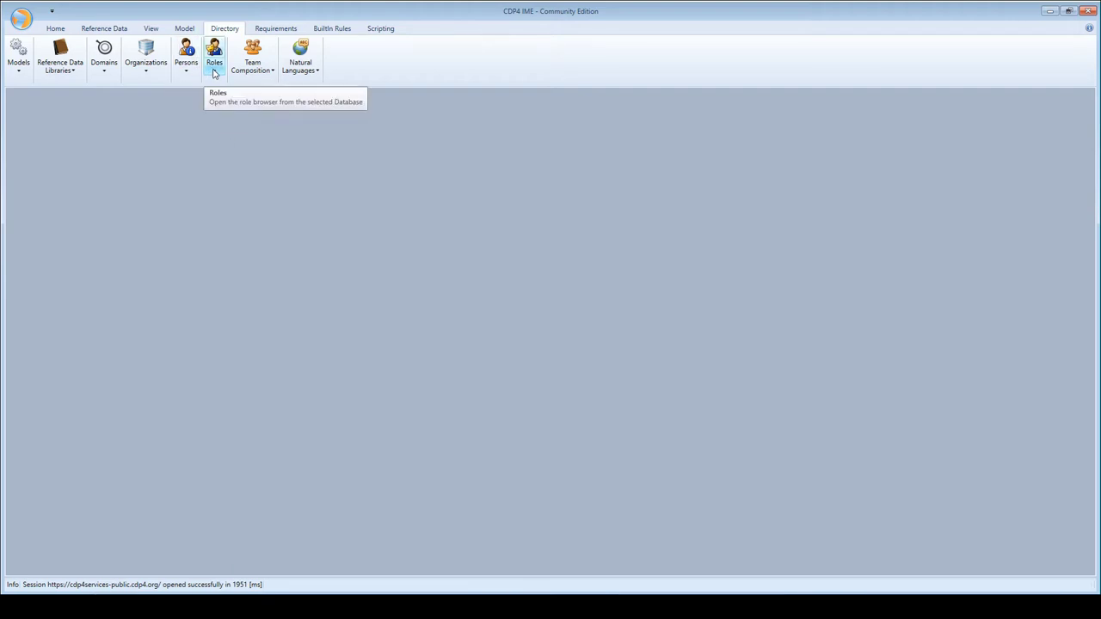
left_click(21, 73)
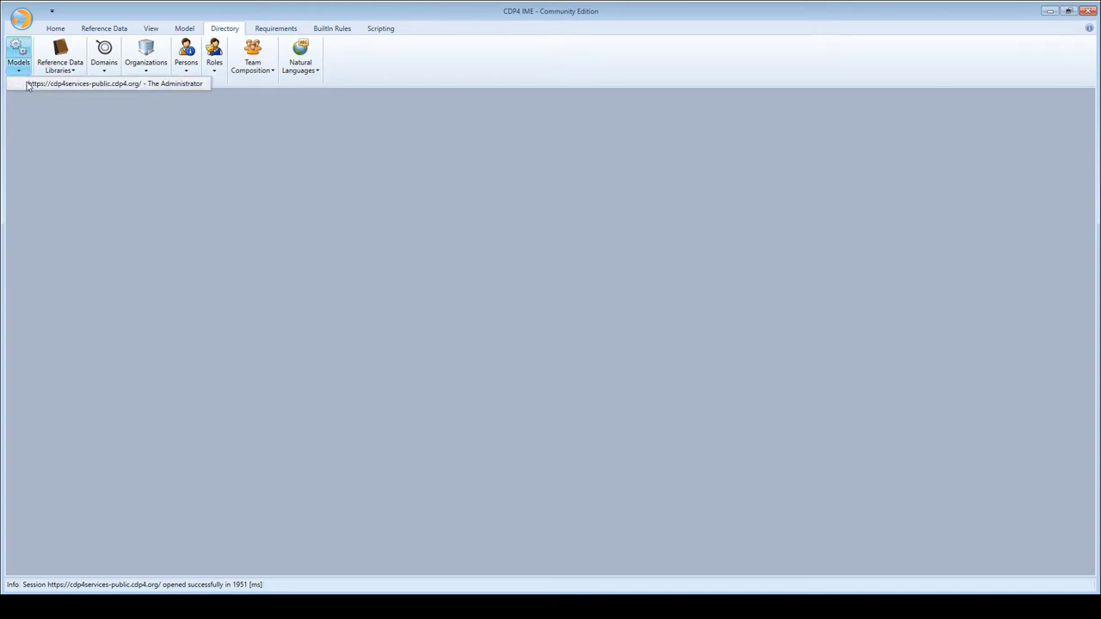
left_click(28, 85)
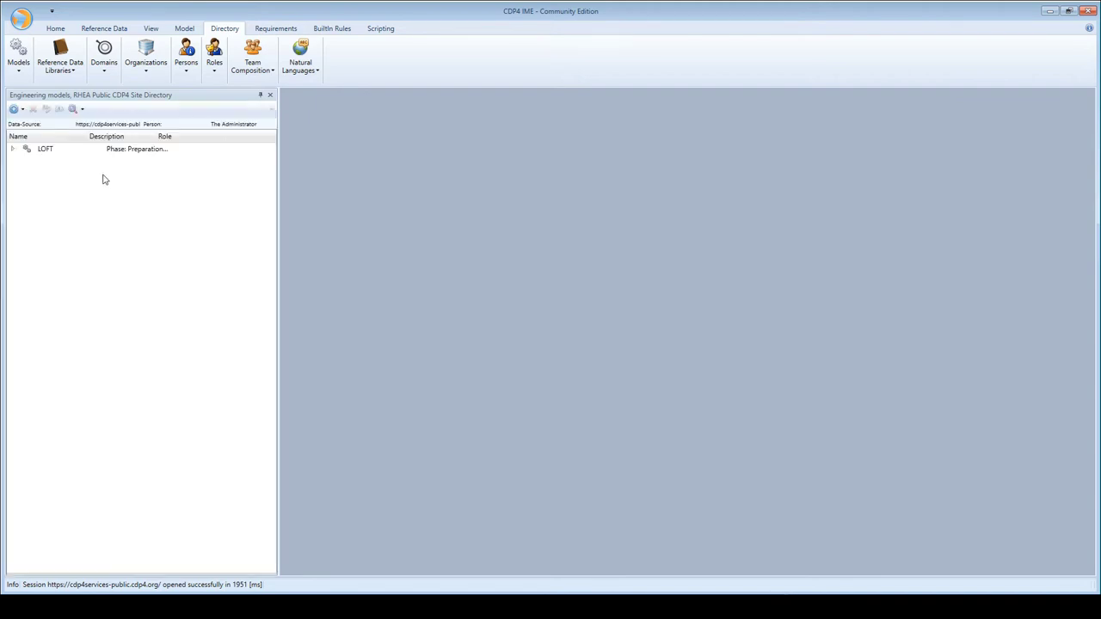
Step: Start a new engineering model setup with short name DEMO and name Demonstration
right_click(56, 197)
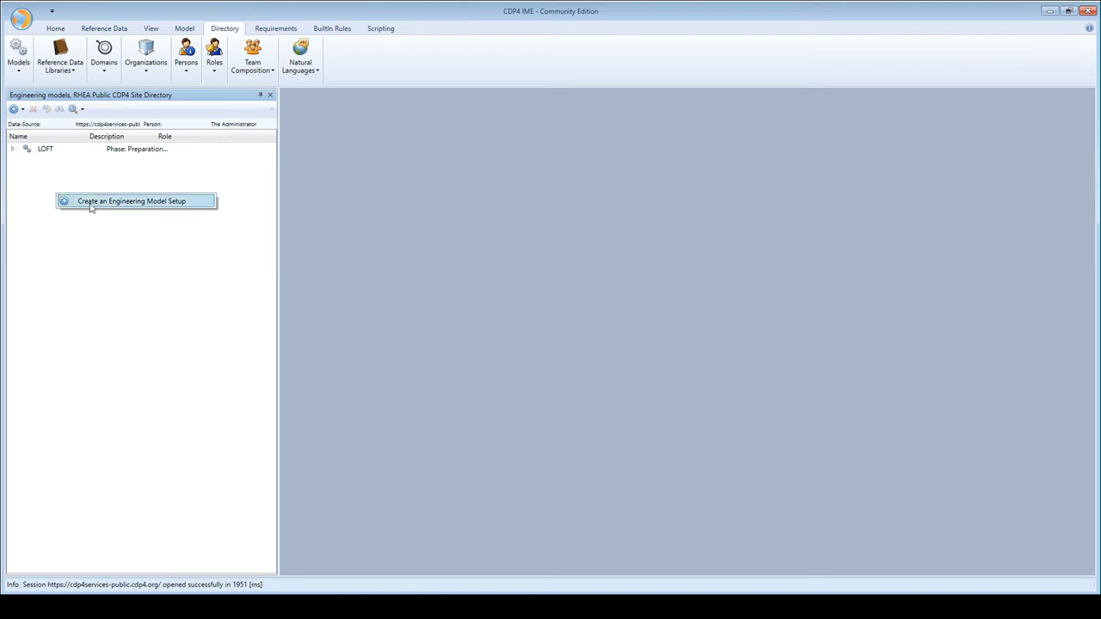
left_click(90, 205)
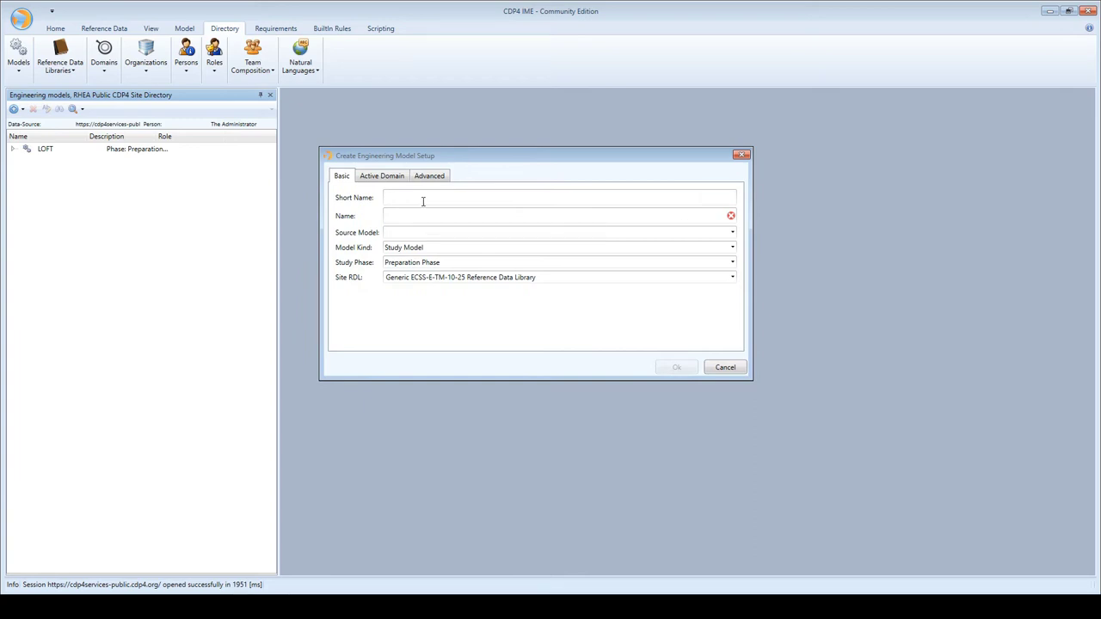
left_click(424, 199)
type("DEMO")
key("Tab")
type("Demonstration")
Step: Leave Source Model empty and keep Study Model as the model kind
left_click(475, 232)
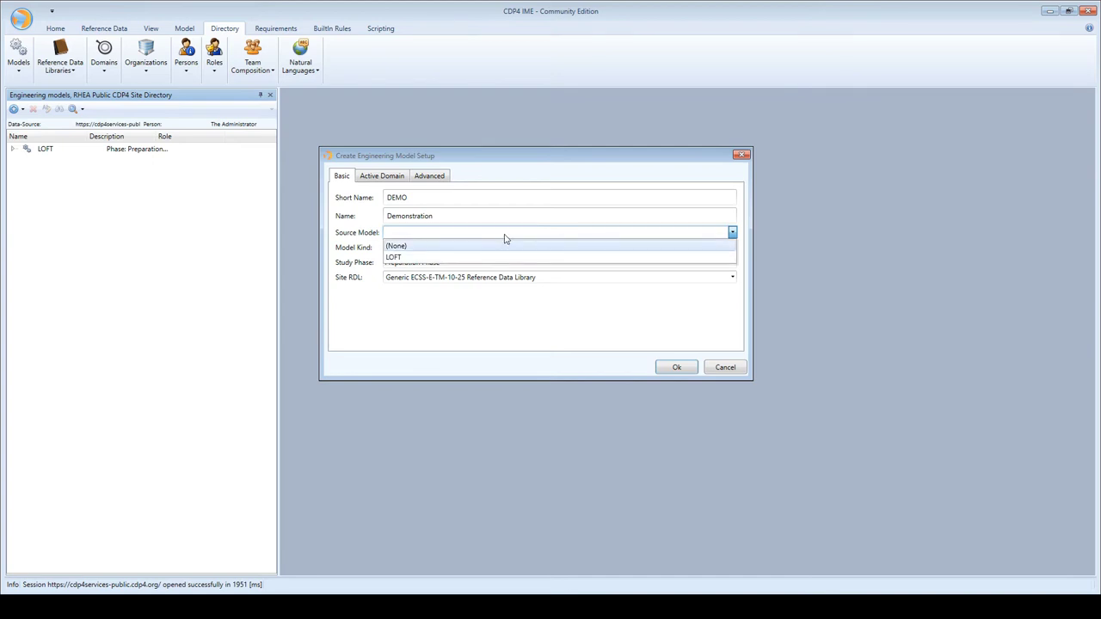
left_click(506, 235)
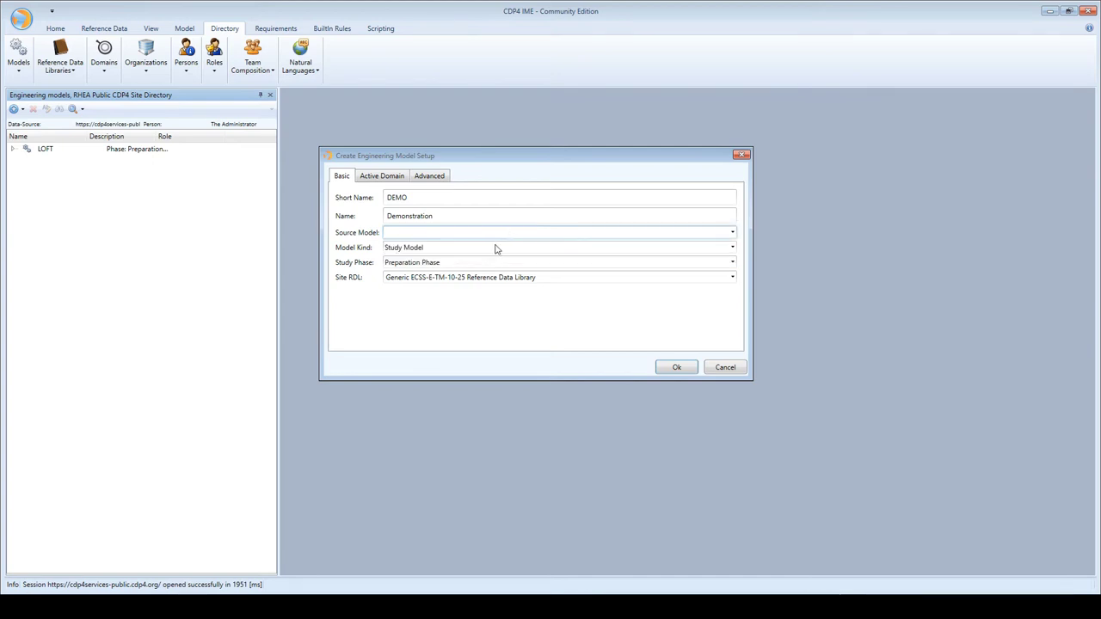
left_click(496, 248)
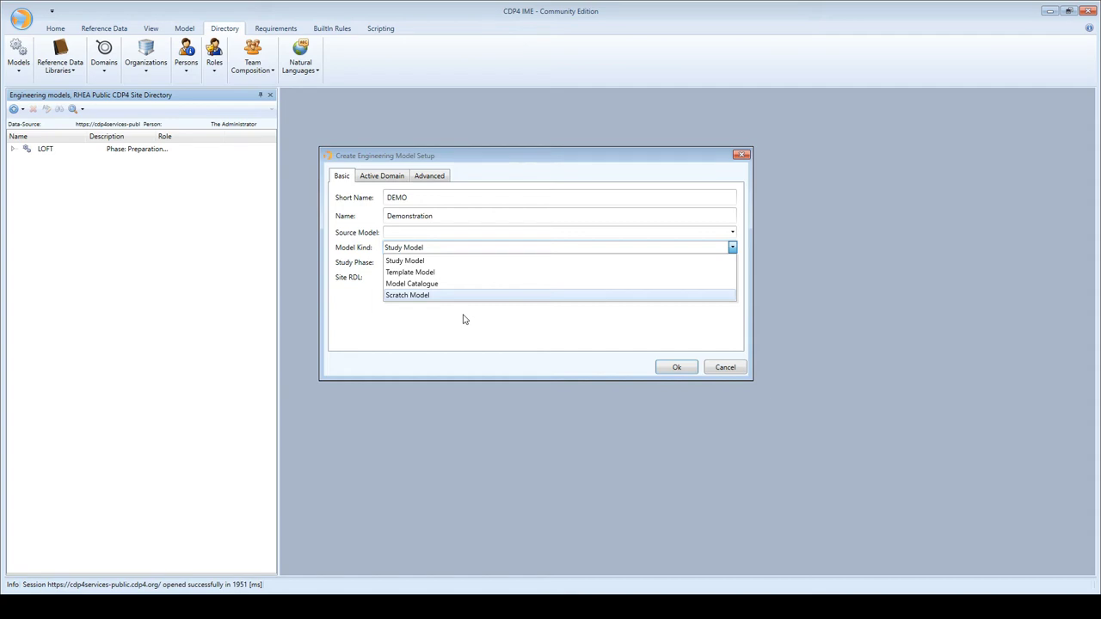
left_click(459, 263)
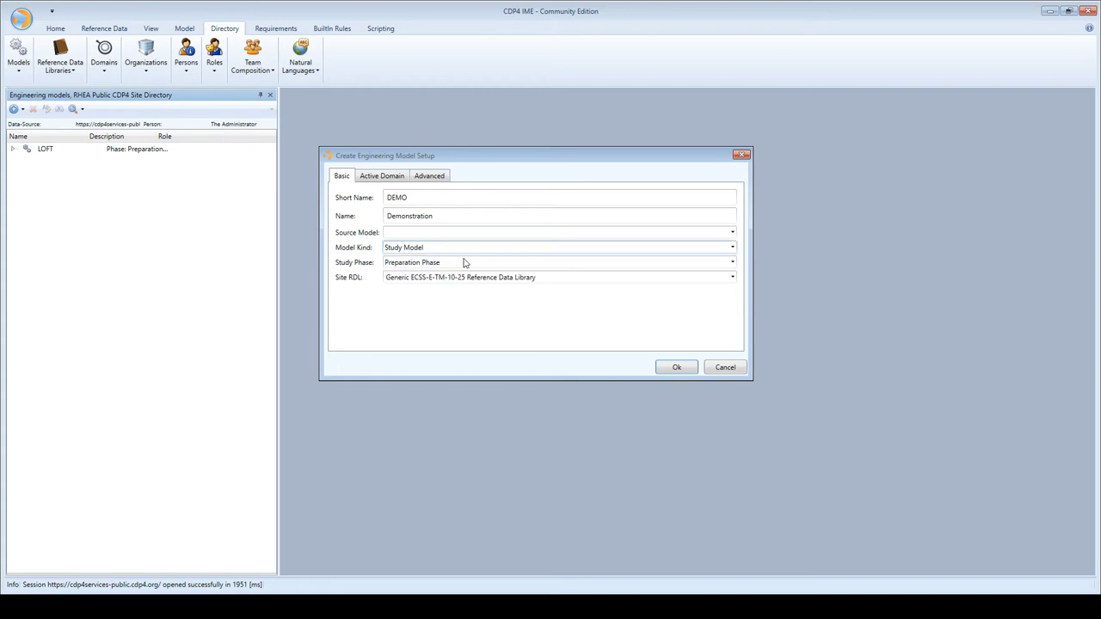
left_click(493, 265)
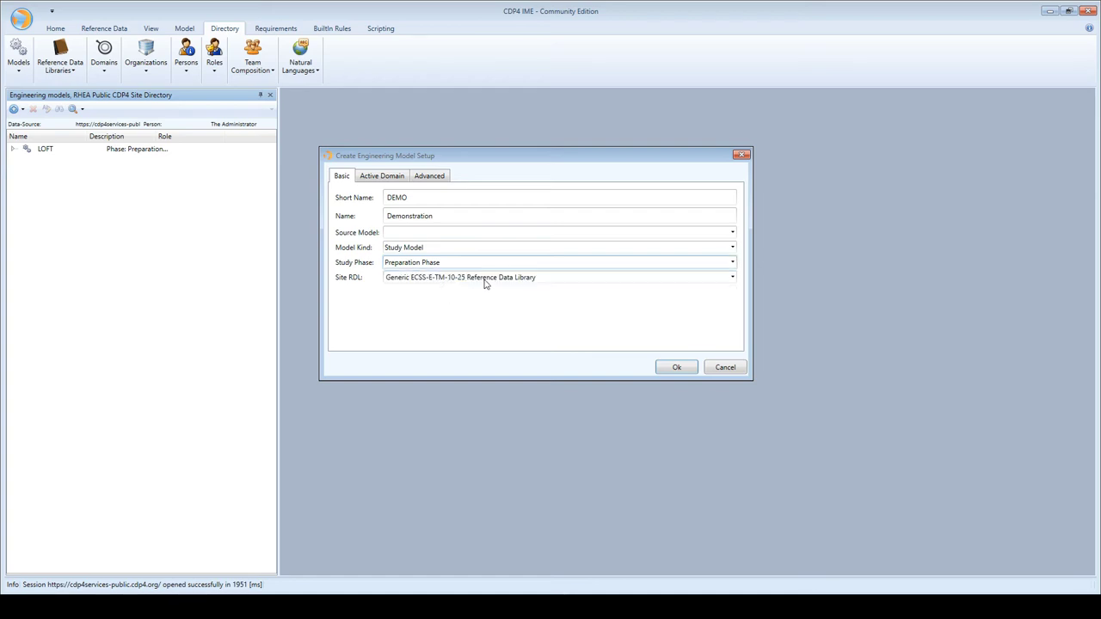
left_click(487, 280)
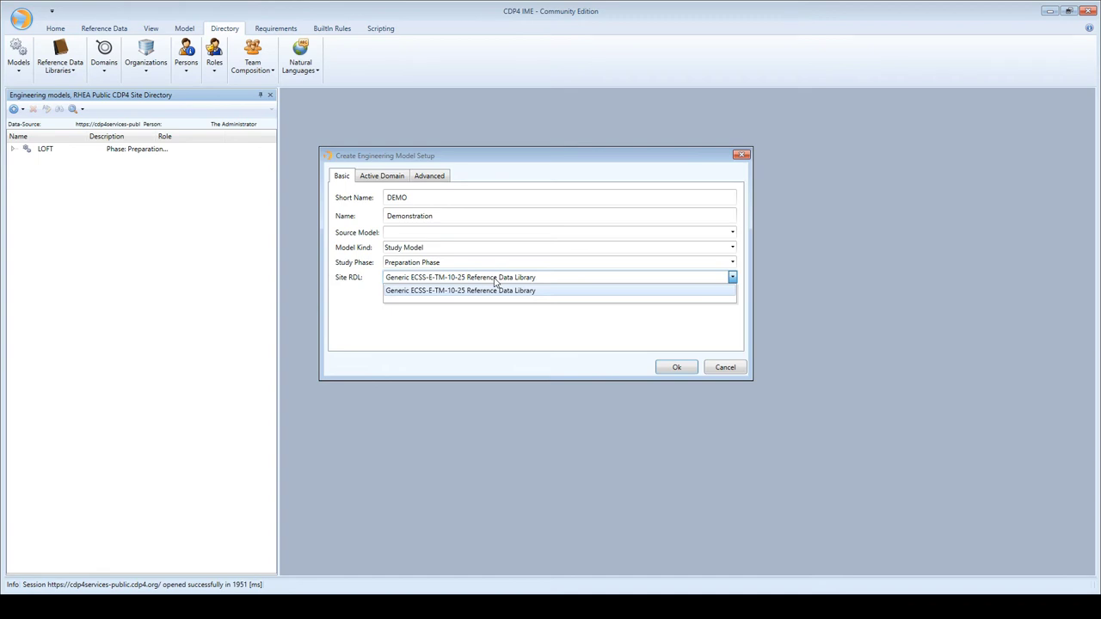
left_click(495, 281)
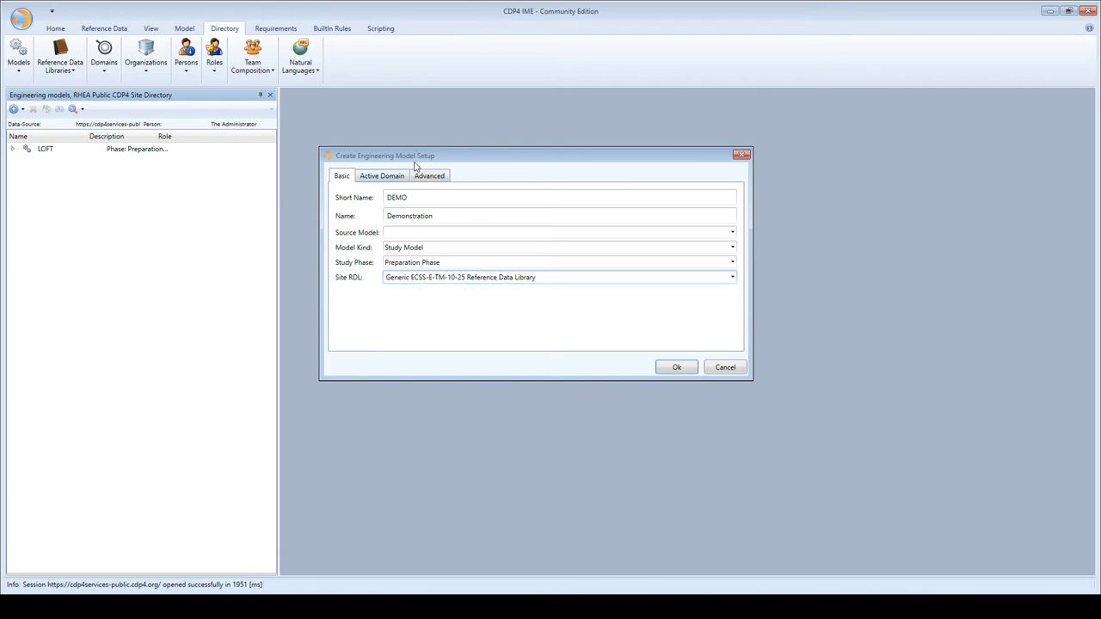
left_click_drag(429, 161, 455, 174)
left_click(421, 191)
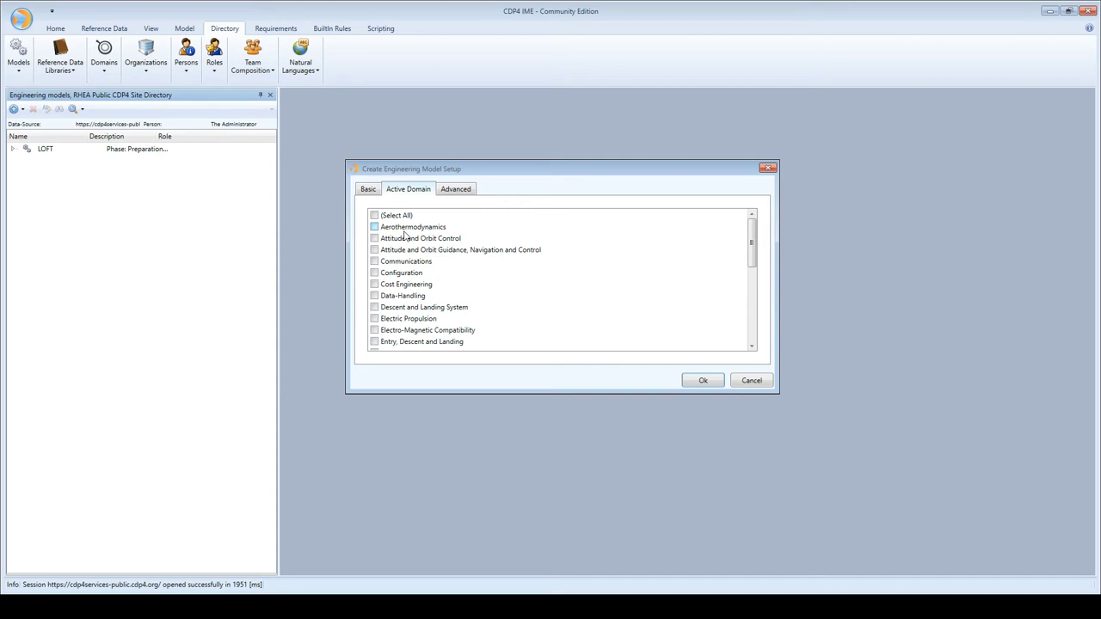
left_click(370, 190)
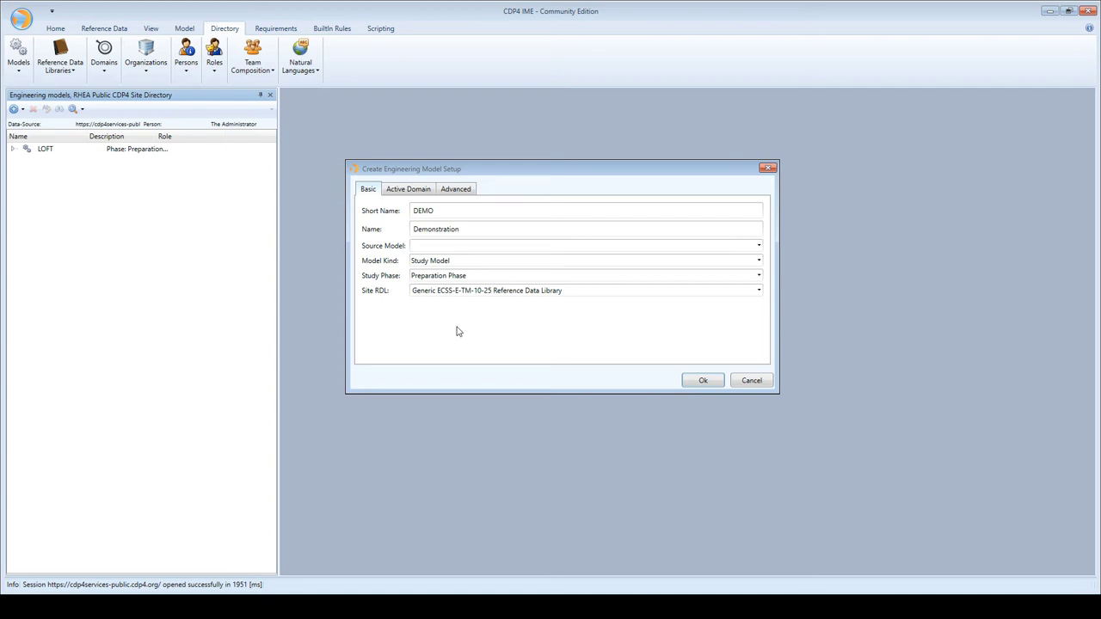
Step: Create the Demonstration setup and expand its Participants, Iterations and Active Domains folders
left_click(703, 381)
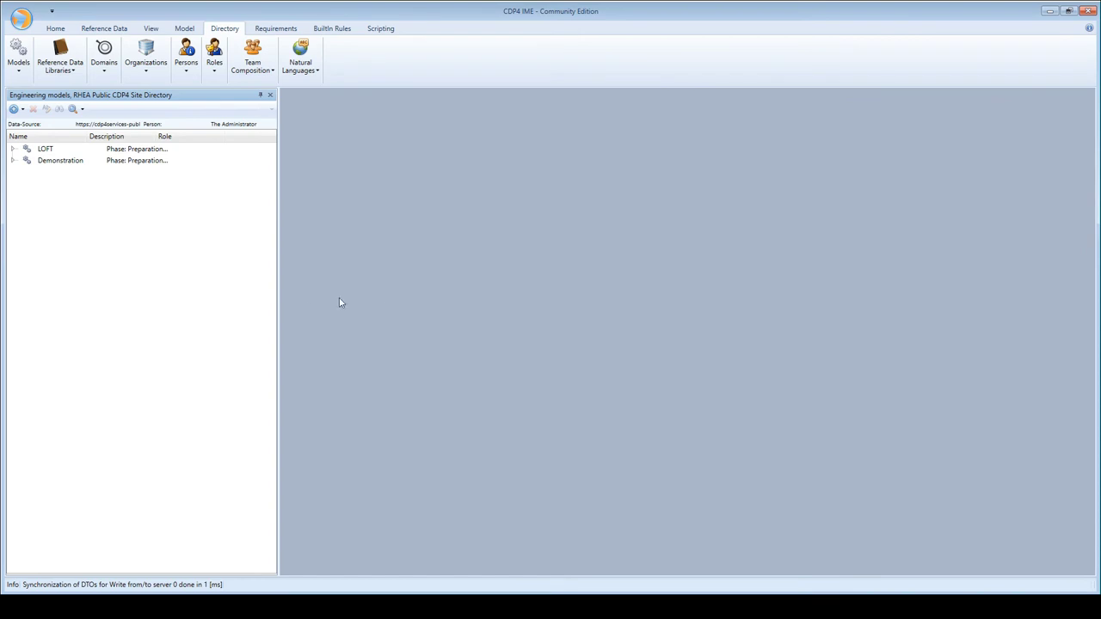
left_click(66, 163)
left_click(15, 164)
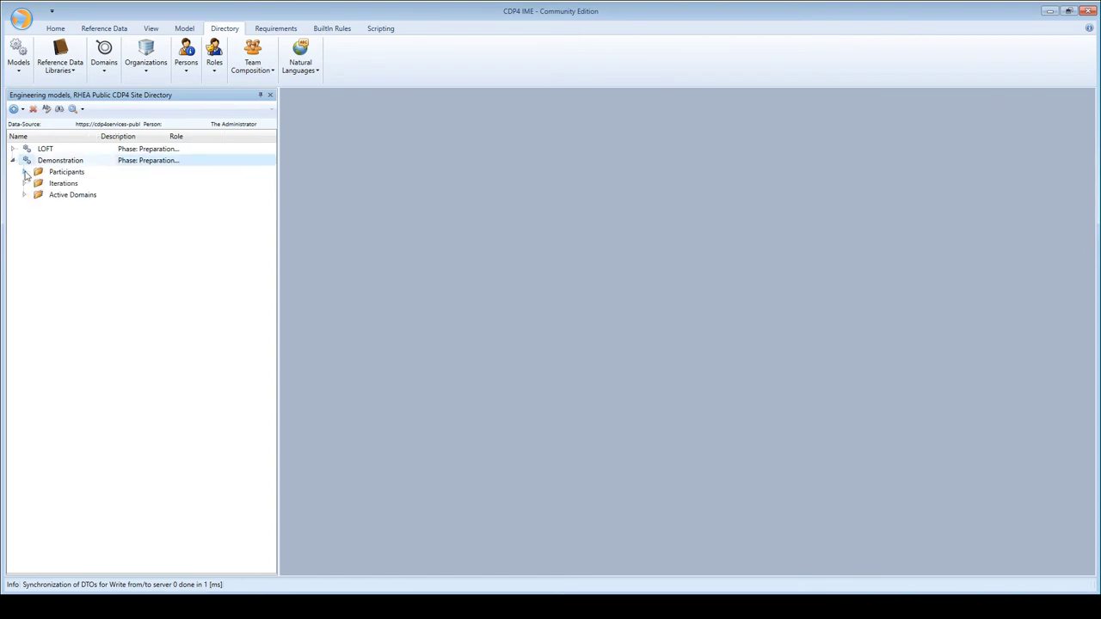
left_click(24, 172)
left_click(24, 196)
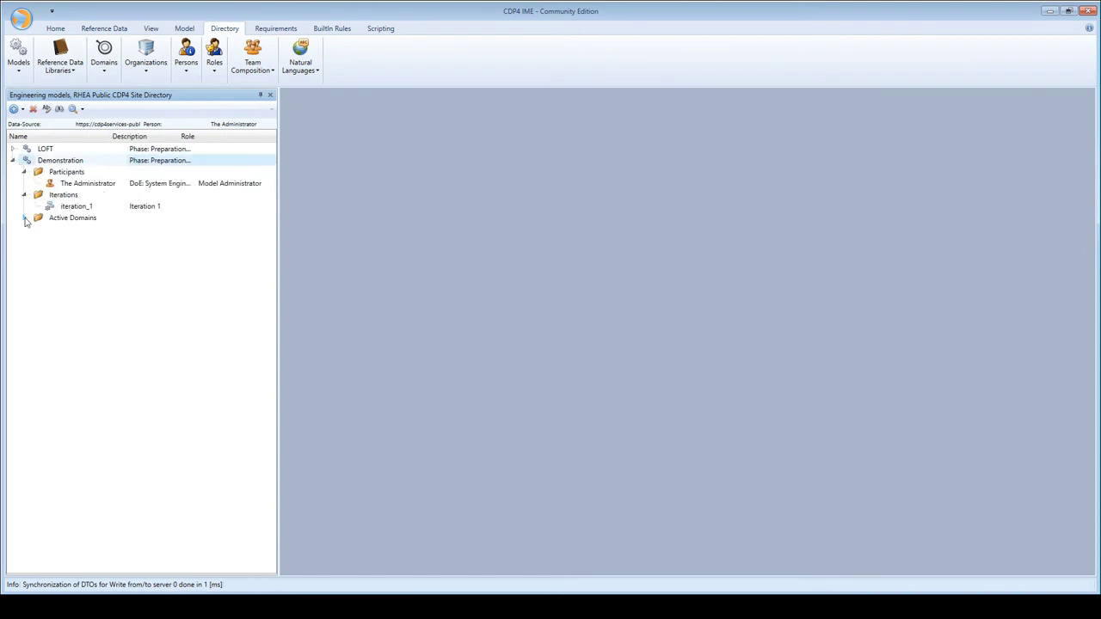
left_click(25, 218)
Step: Inspect the administrator participant and the System Engineering active domain
left_click(101, 188)
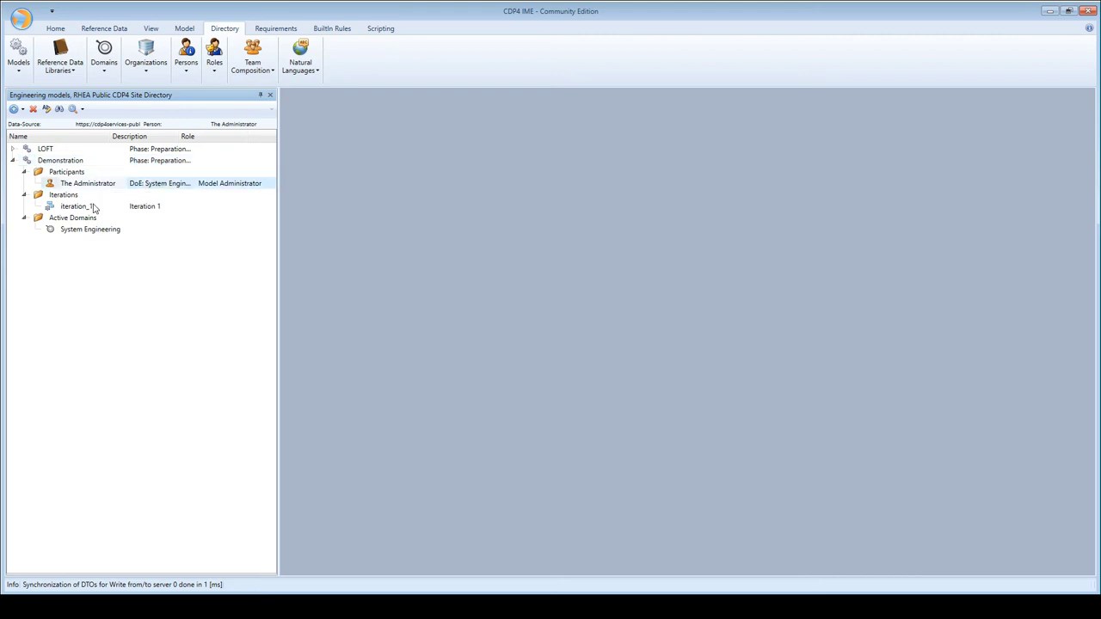
left_click(92, 230)
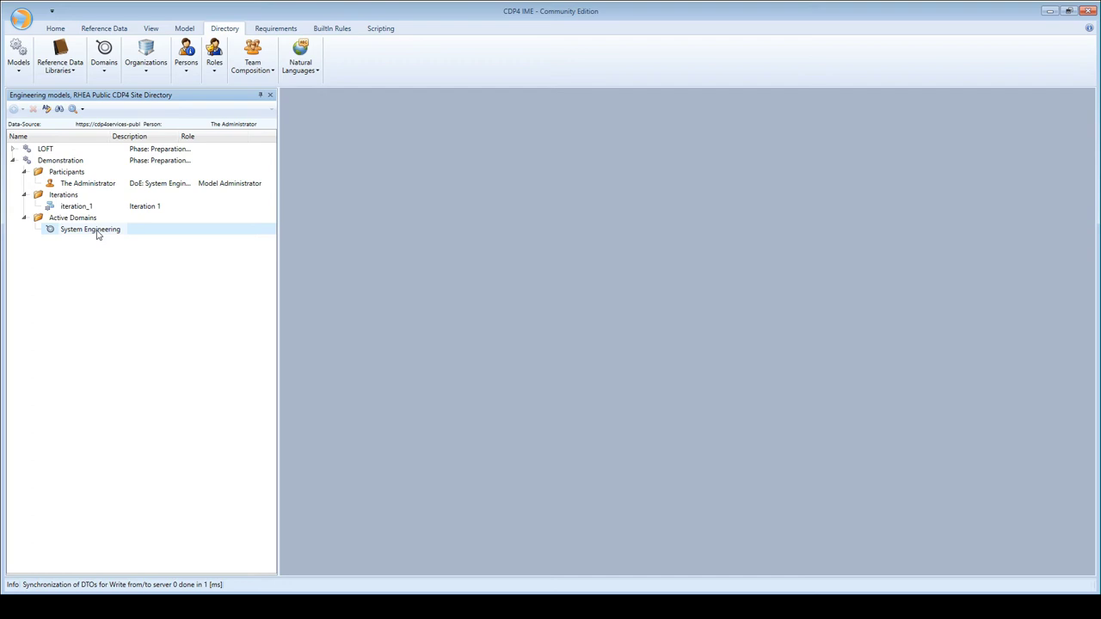
mouse_move(79, 164)
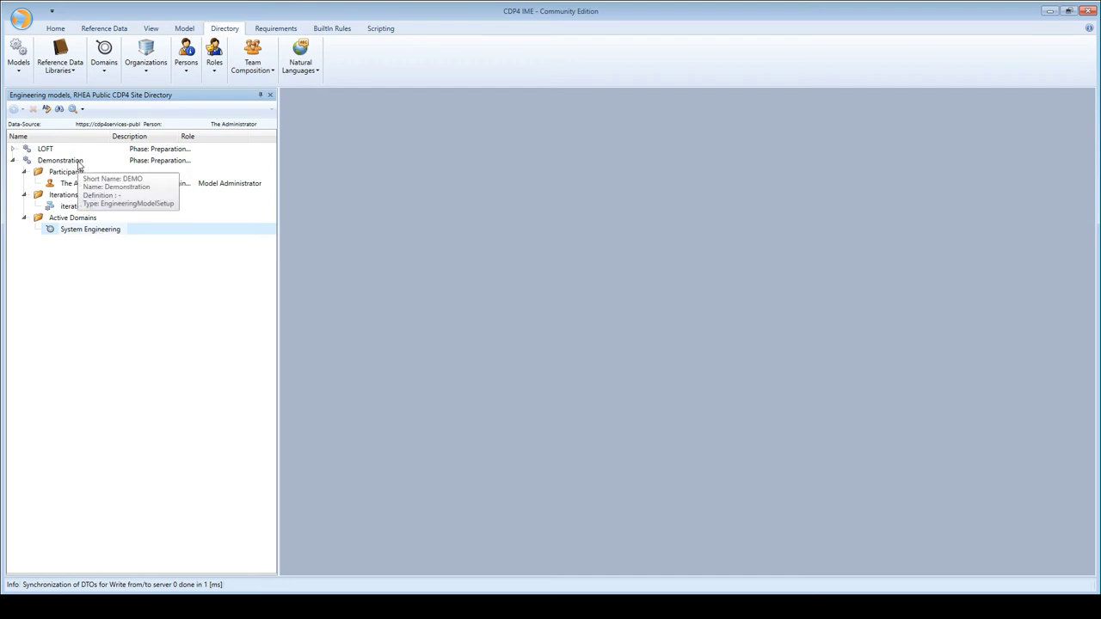
left_click(83, 186)
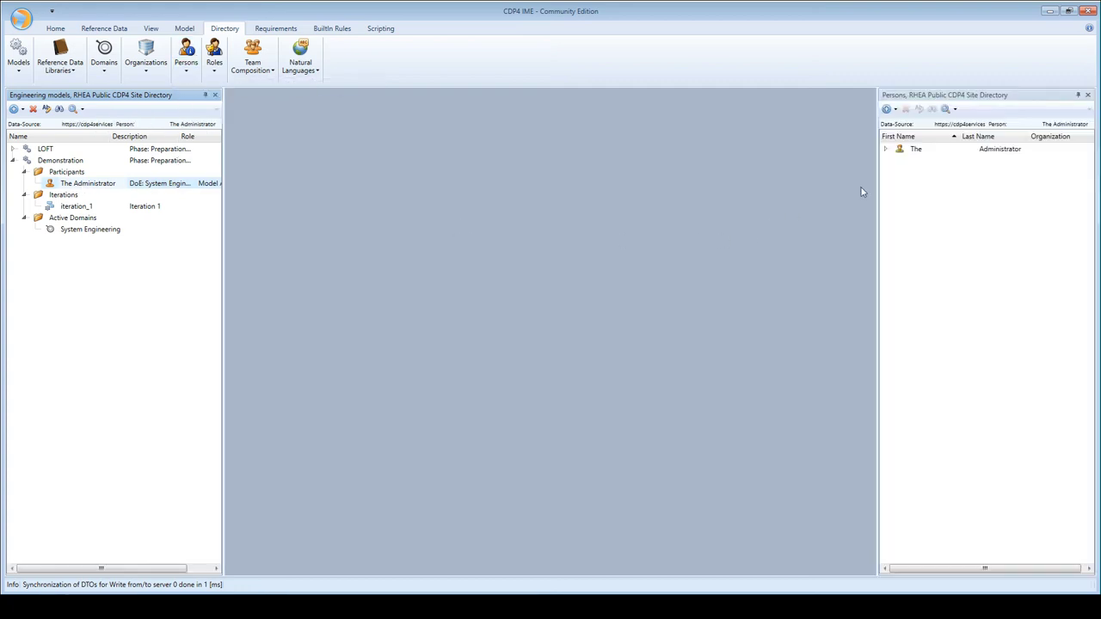
Step: Expand the administrator in Persons and view its details without making changes
left_click(806, 149)
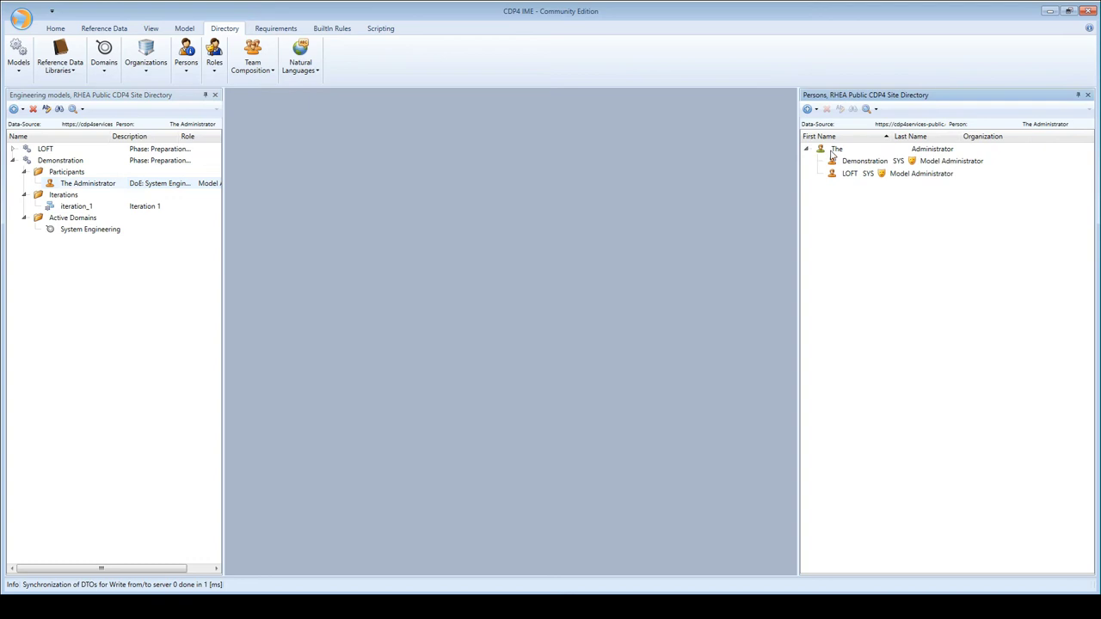
right_click(835, 153)
left_click(843, 159)
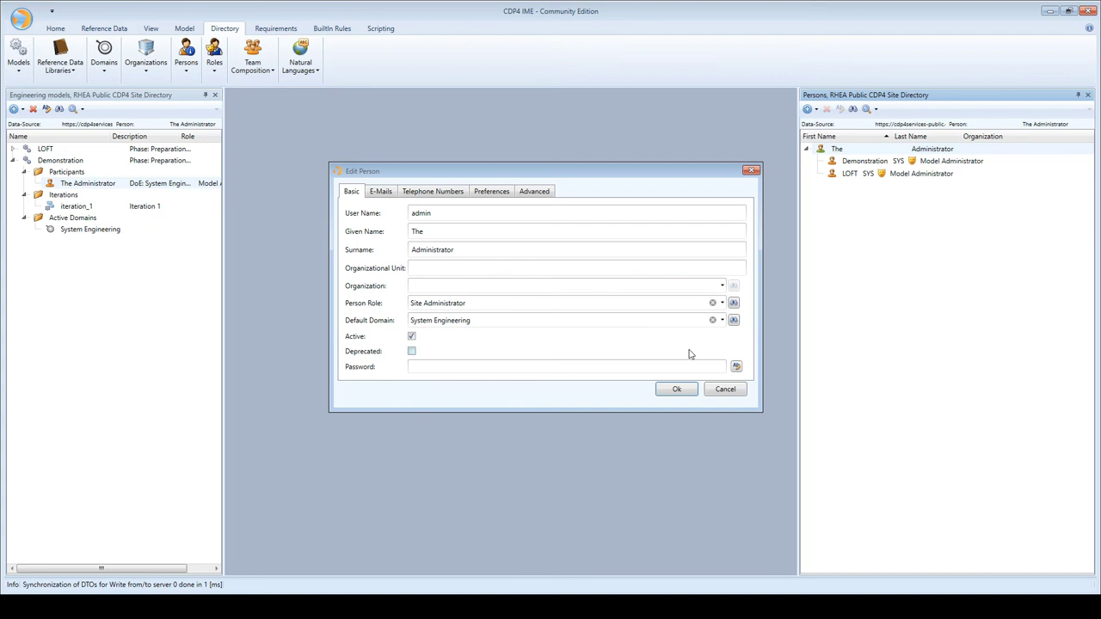
left_click(725, 389)
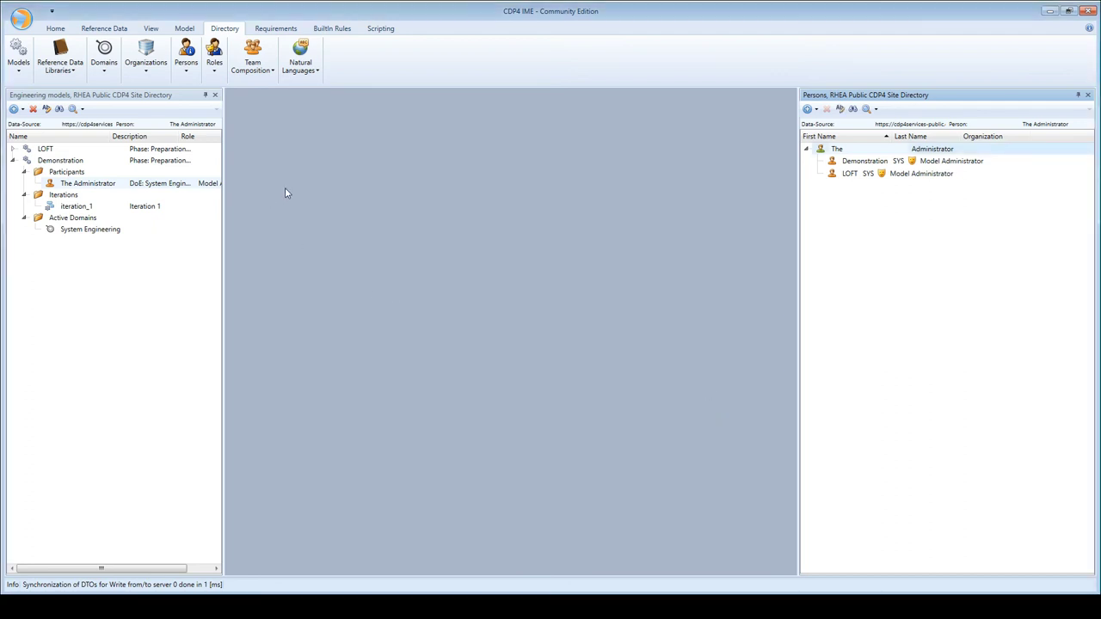
Step: Open the Demonstration model setup for editing
right_click(80, 221)
right_click(69, 164)
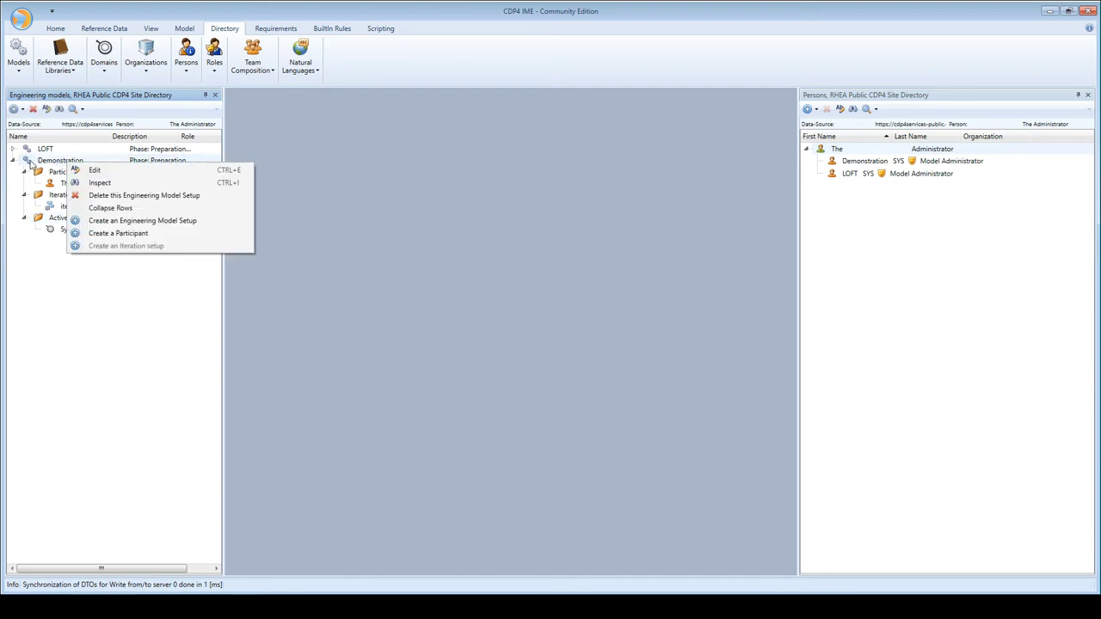
left_click(80, 171)
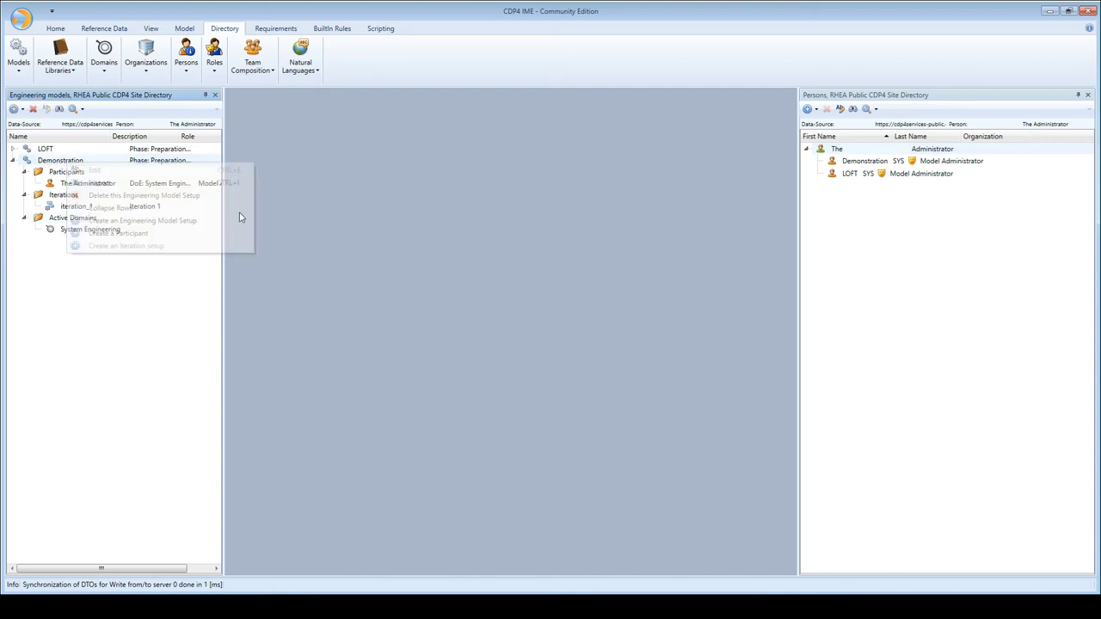
Step: Make Communications and Attitude and Orbit GNC active domains of Demonstration
left_click(385, 205)
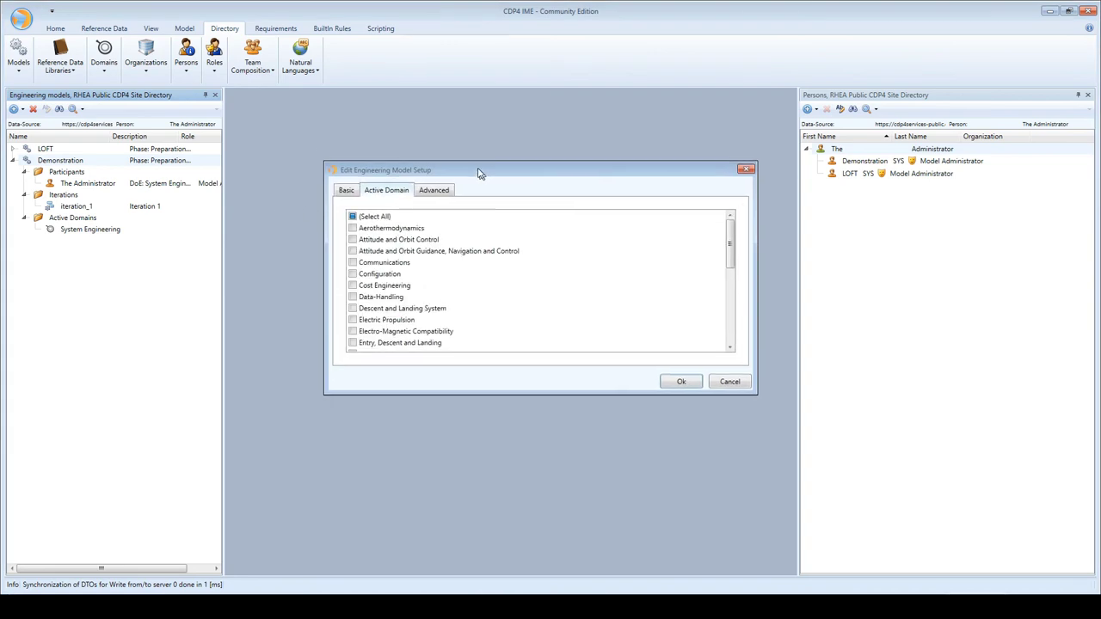
left_click(405, 255)
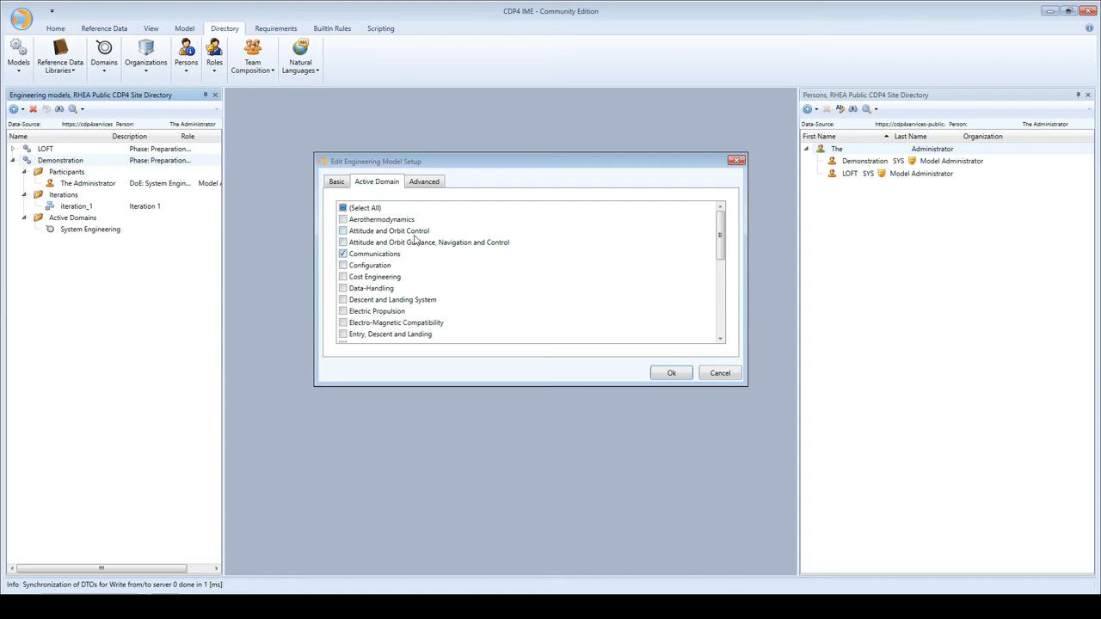
left_click(418, 241)
scroll(437, 288, "down", 1)
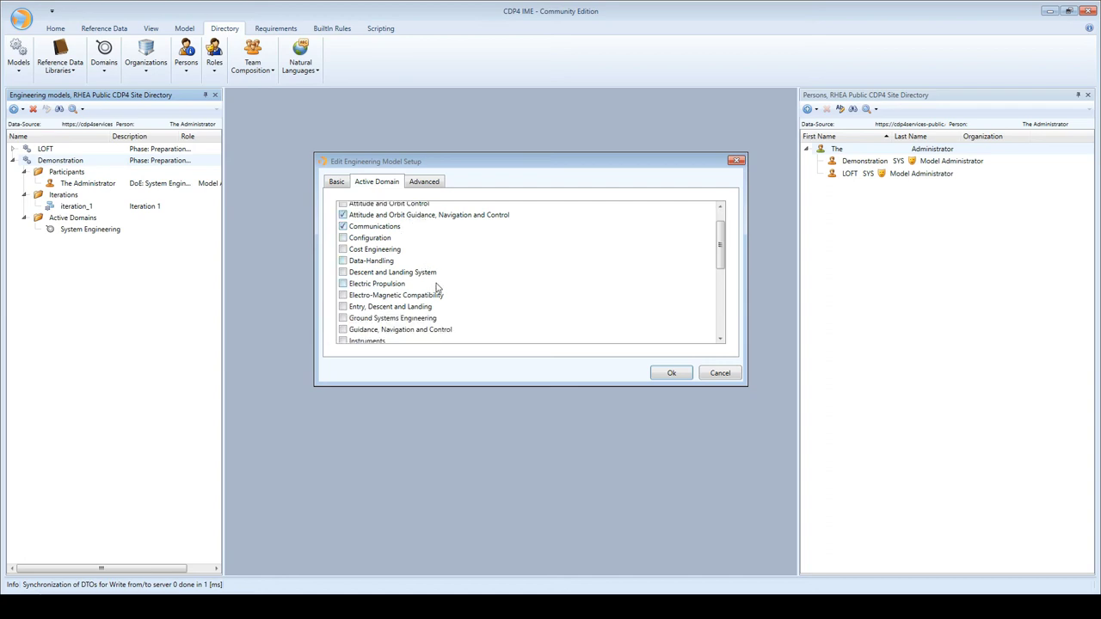
scroll(437, 289, "down", 2)
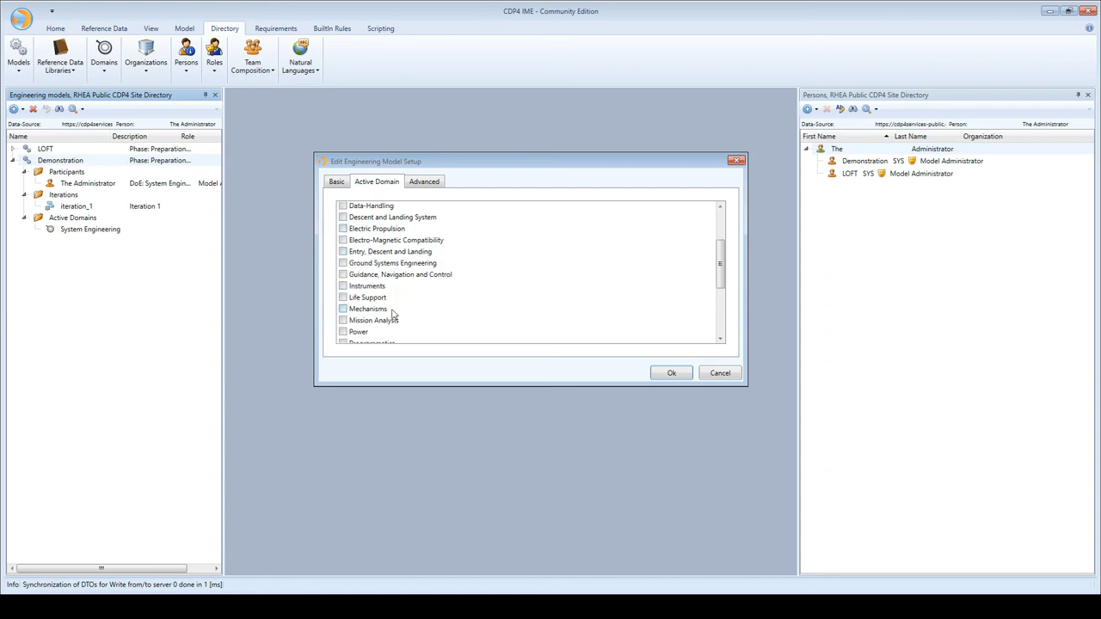
scroll(415, 301, "up", 3)
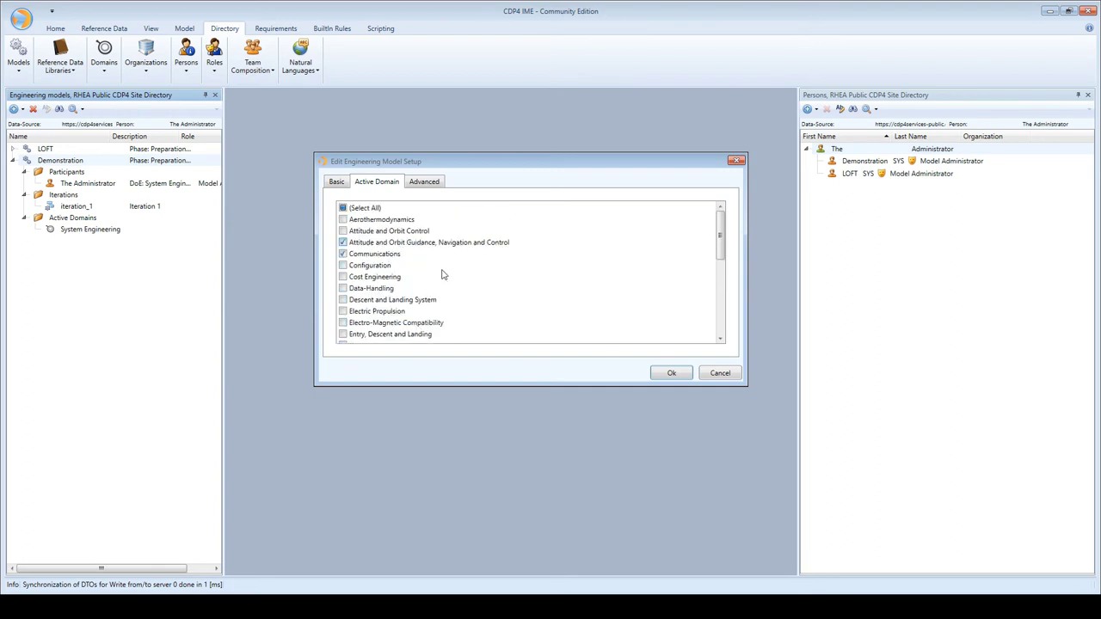
scroll(449, 279, "down", 1)
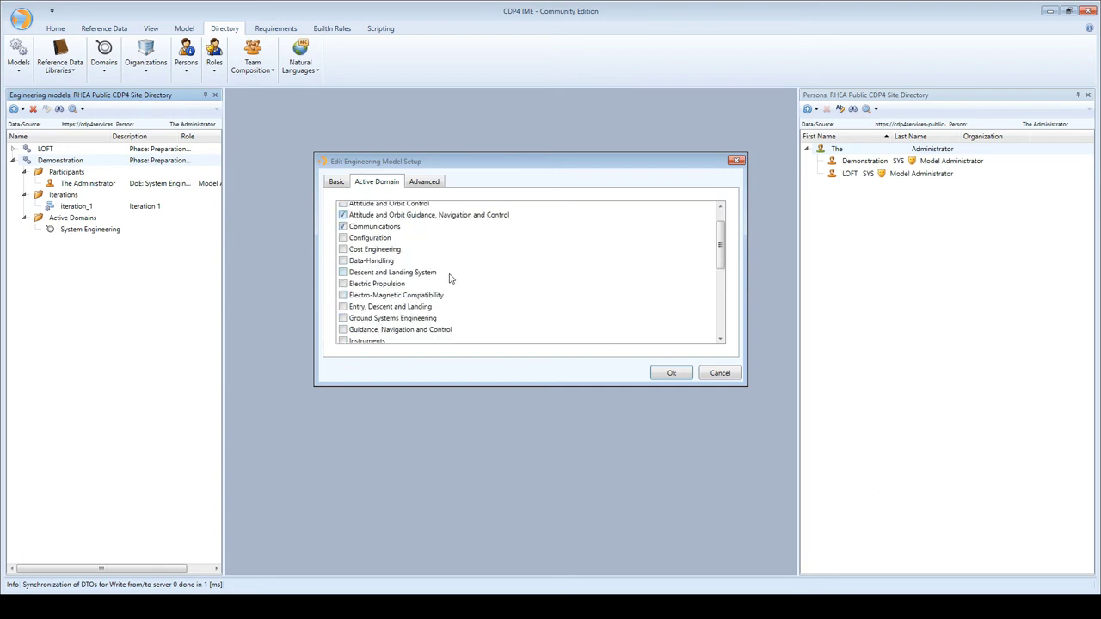
Step: Also activate Cost Engineering, Power and Mission Analysis, then save the setup
left_click(389, 250)
scroll(484, 276, "down", 1)
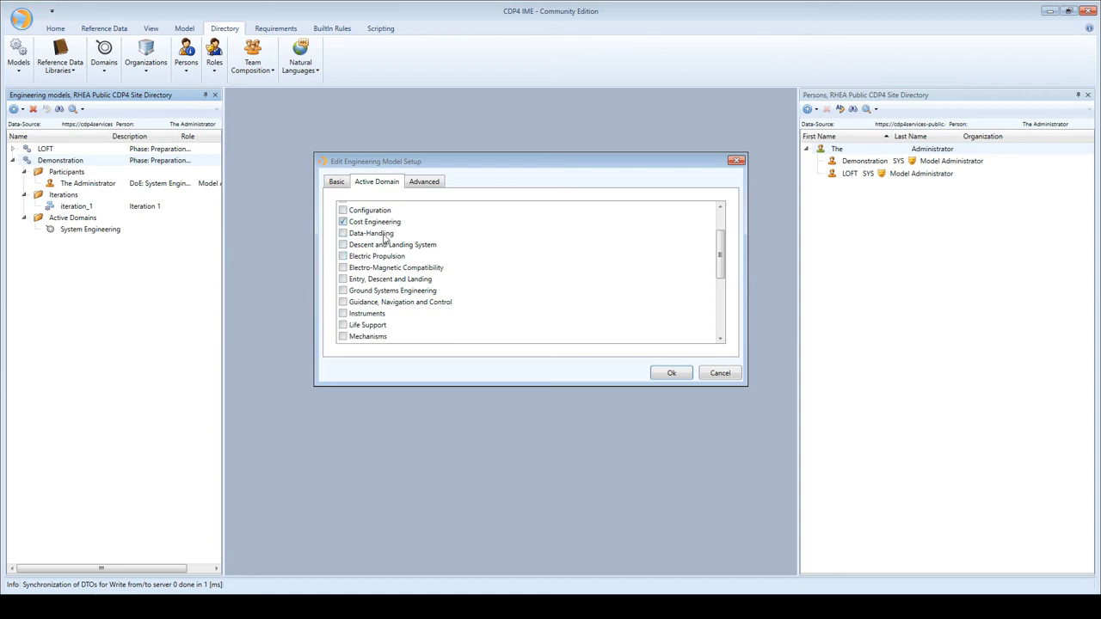
scroll(502, 275, "down", 3)
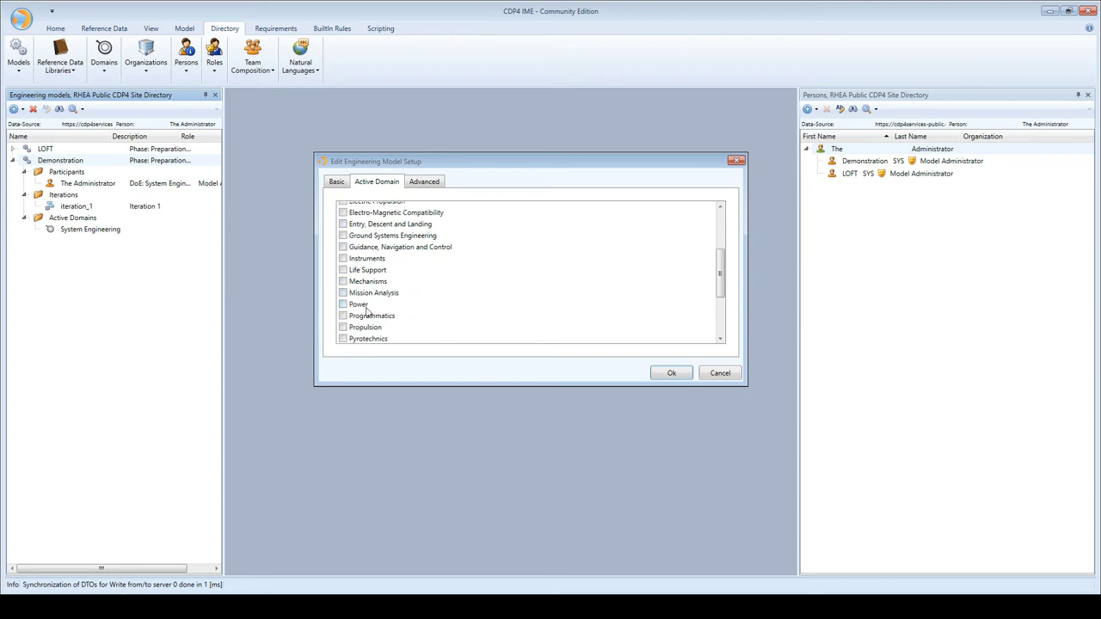
left_click(367, 307)
scroll(423, 307, "down", 2)
scroll(380, 329, "down", 1)
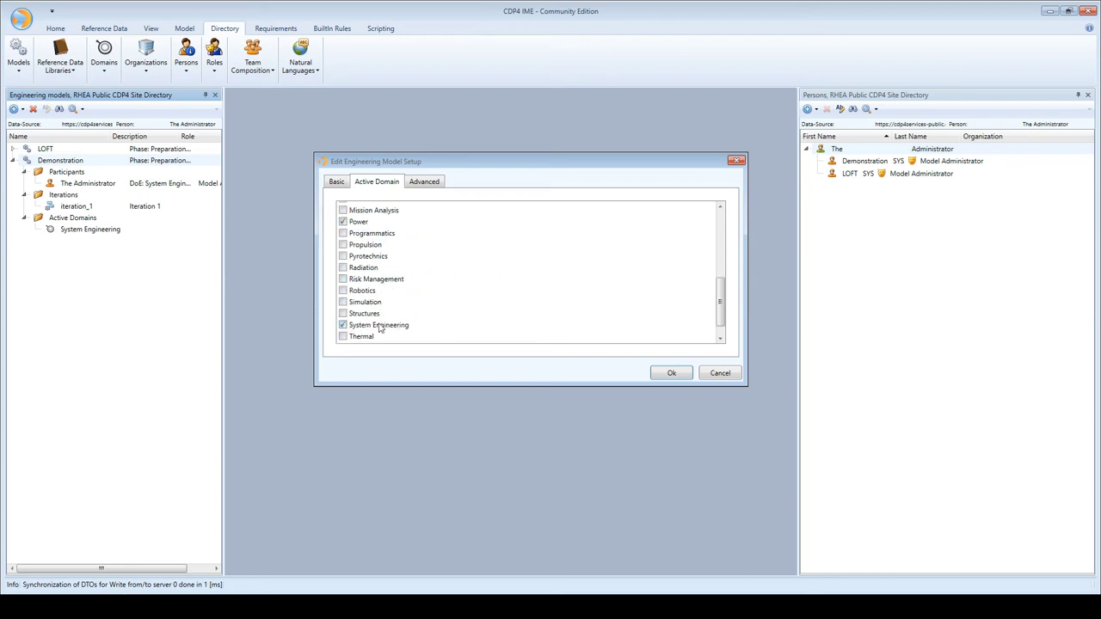
scroll(376, 335, "up", 1)
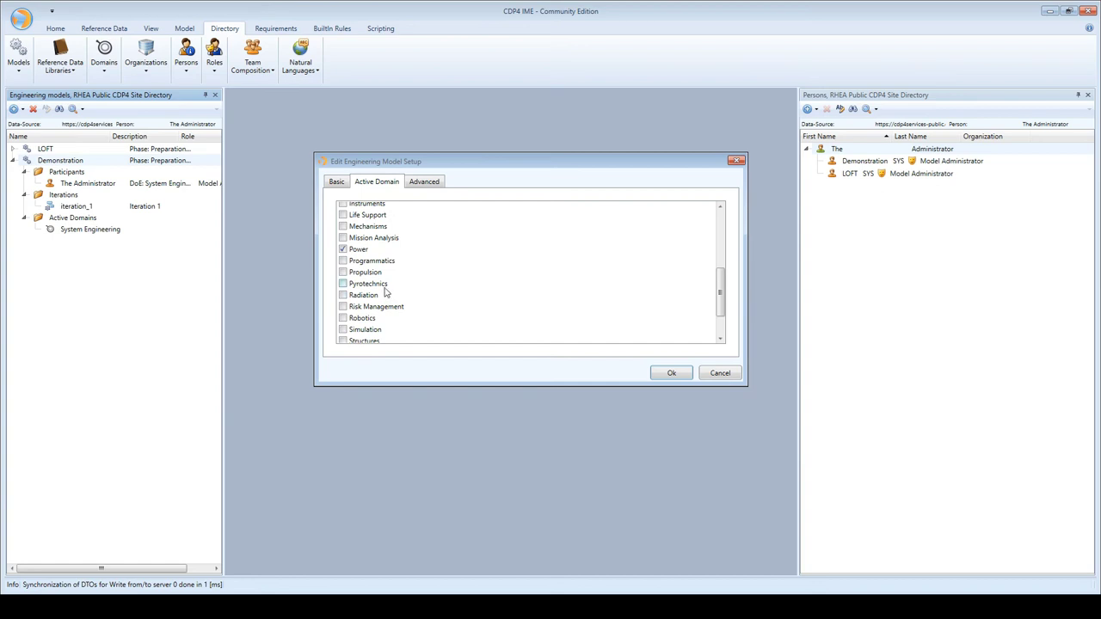
left_click(394, 238)
left_click(670, 373)
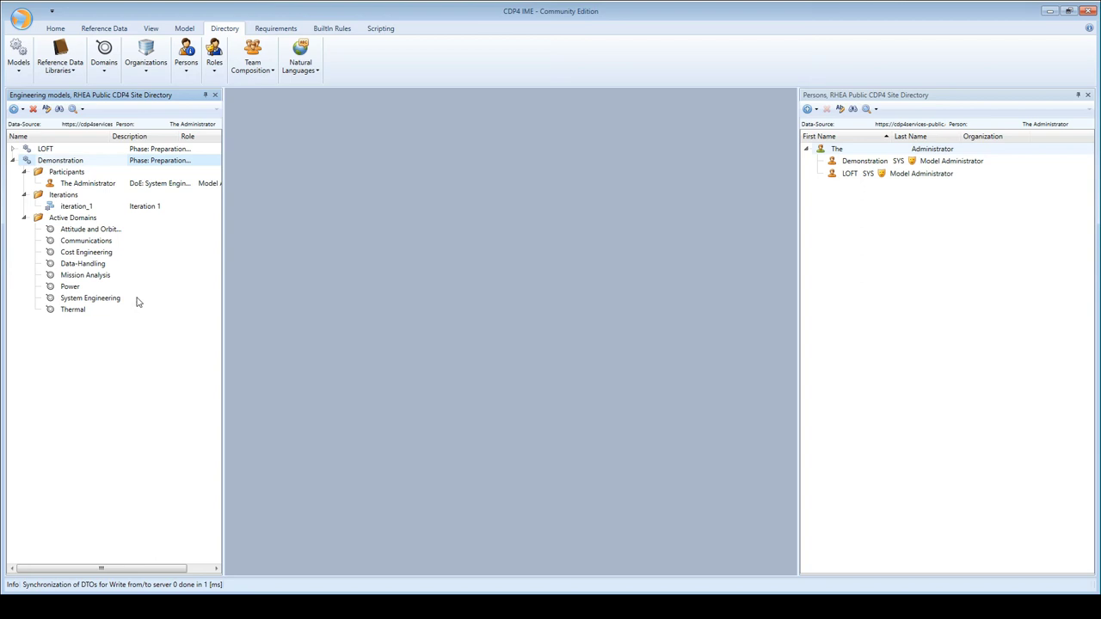
Step: Edit The Administrator participant under Demonstration's Participants folder
left_click(93, 185)
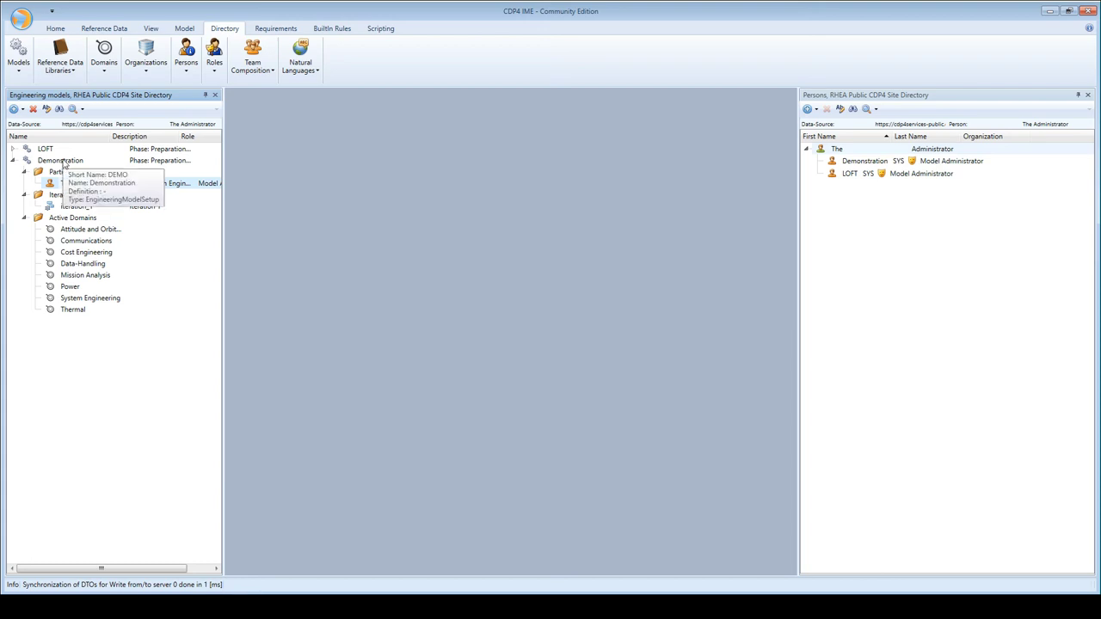
right_click(71, 183)
left_click(87, 186)
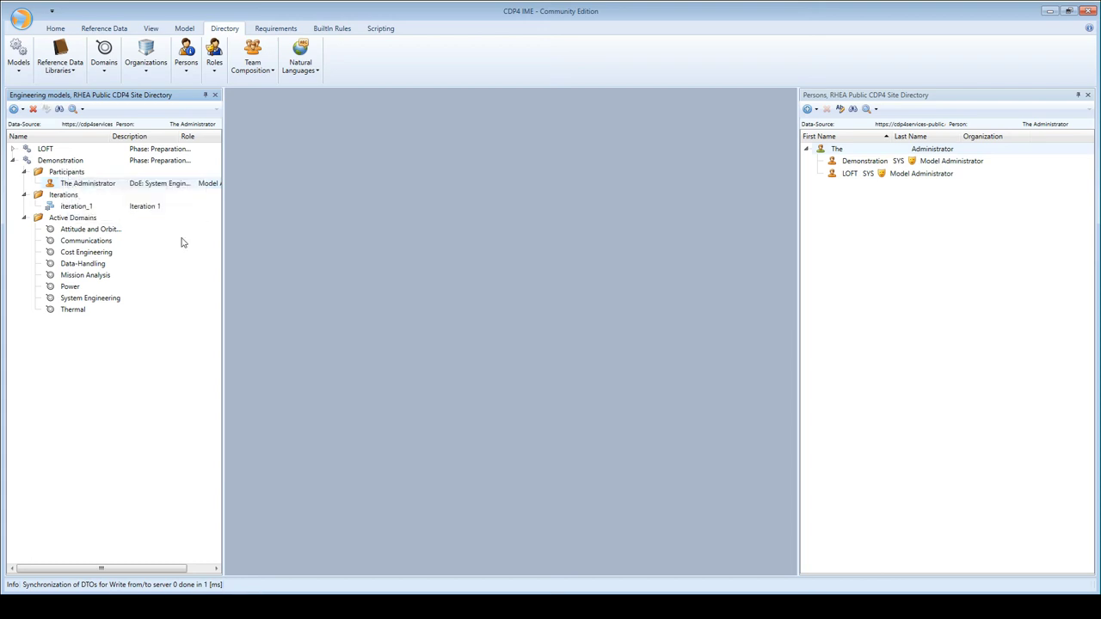
Step: Tick (Select All) so the administrator has expertise in every domain
left_click_drag(449, 170, 401, 153)
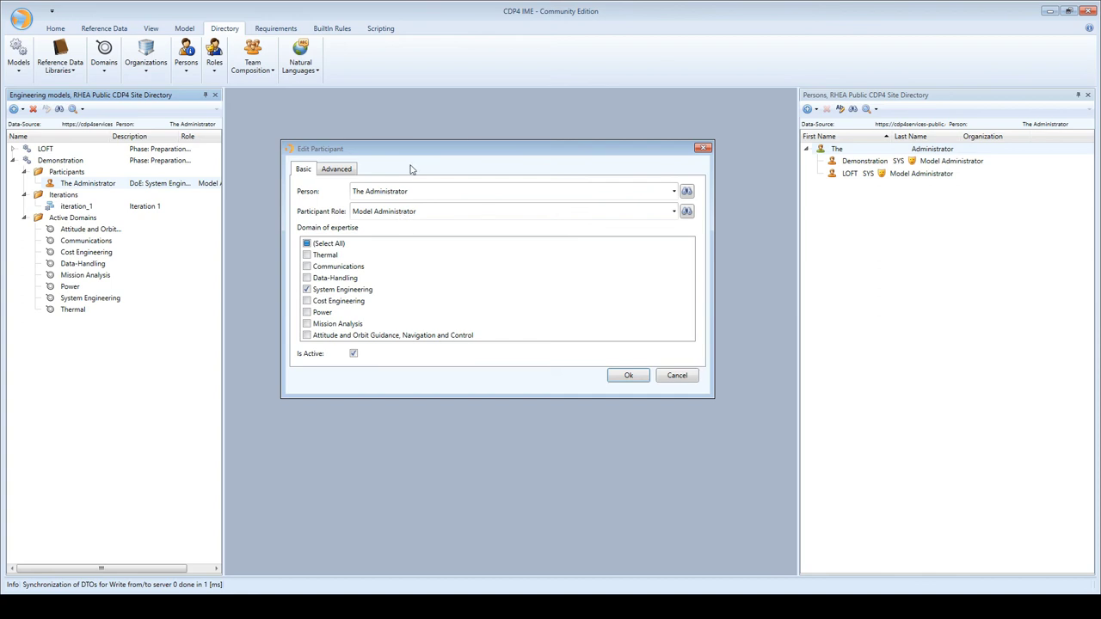
left_click_drag(416, 153, 424, 147)
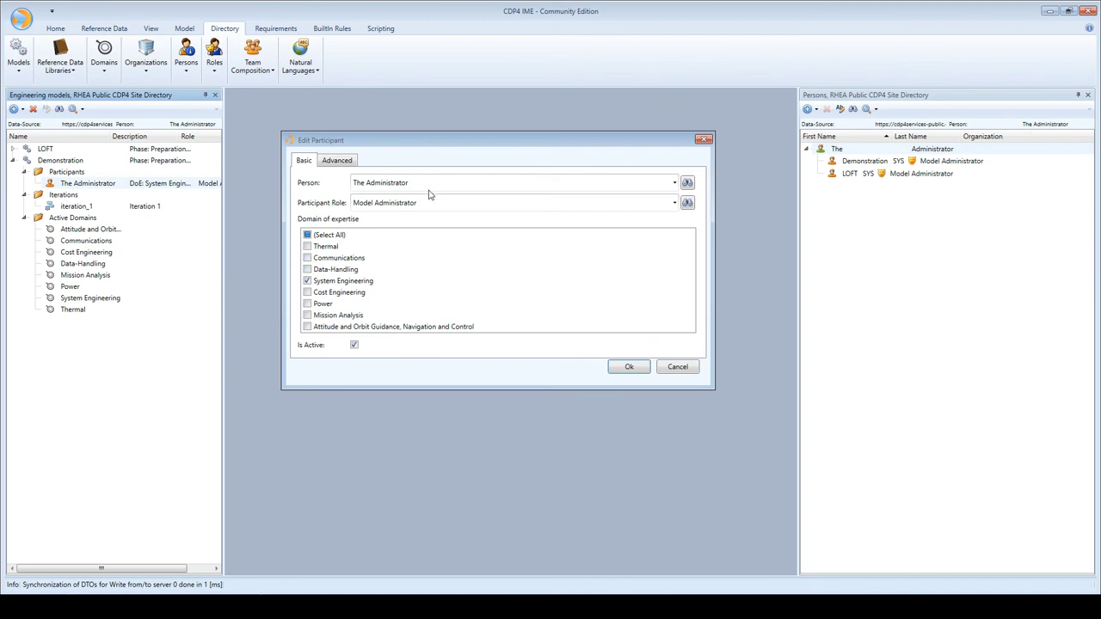
left_click(334, 239)
Step: Save the participant's expertise and check all eight domain codes in the Persons list
left_click(630, 368)
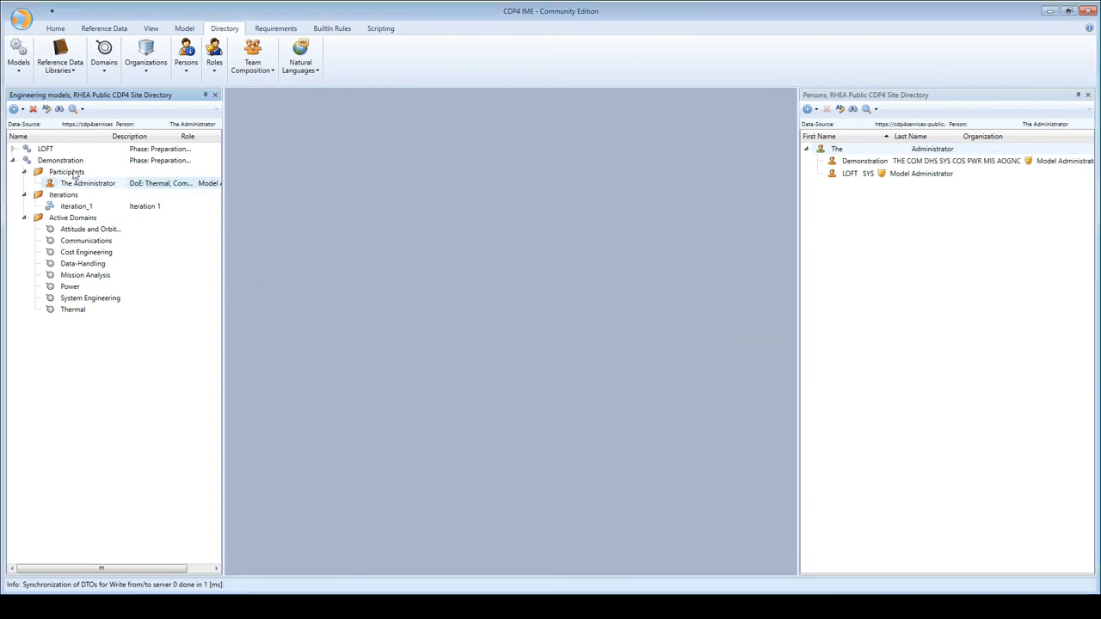
left_click(862, 165)
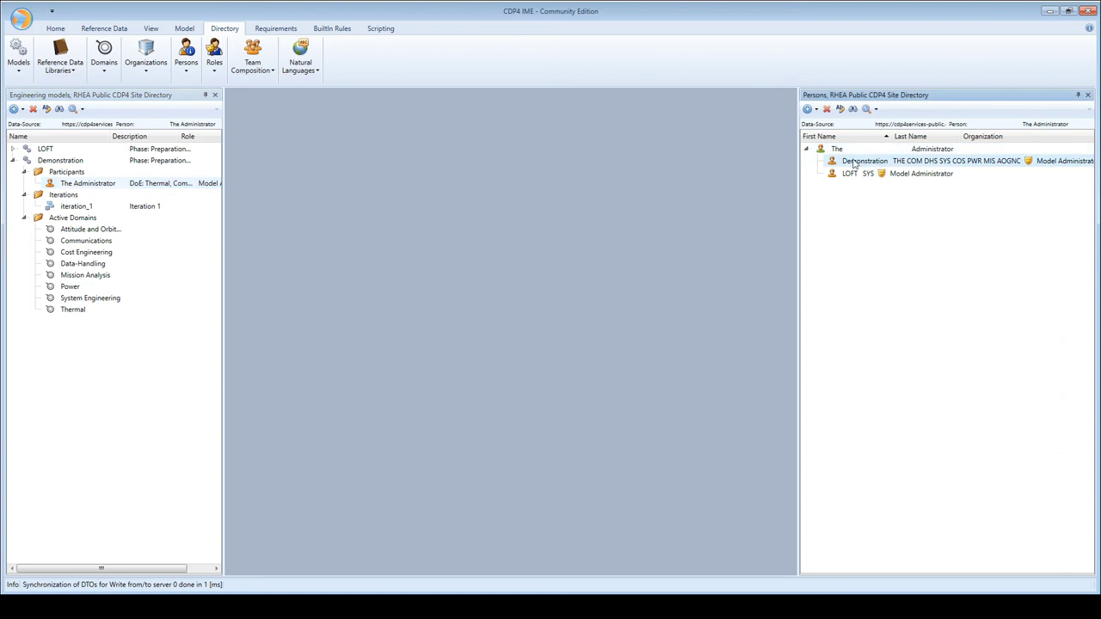
left_click_drag(802, 188, 680, 185)
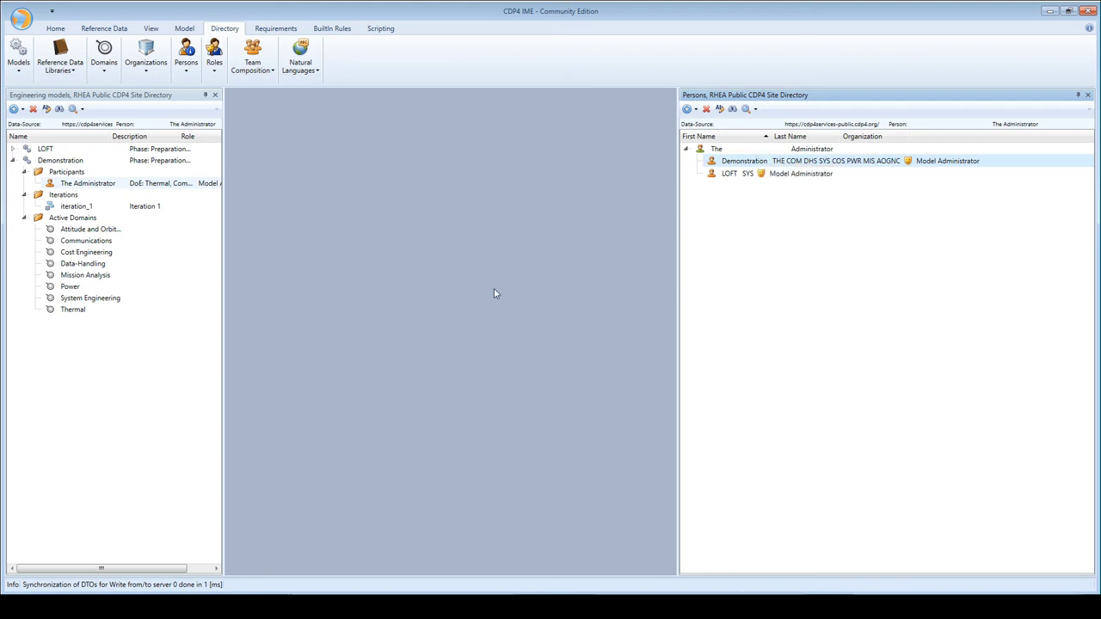
left_click_drag(678, 297, 765, 293)
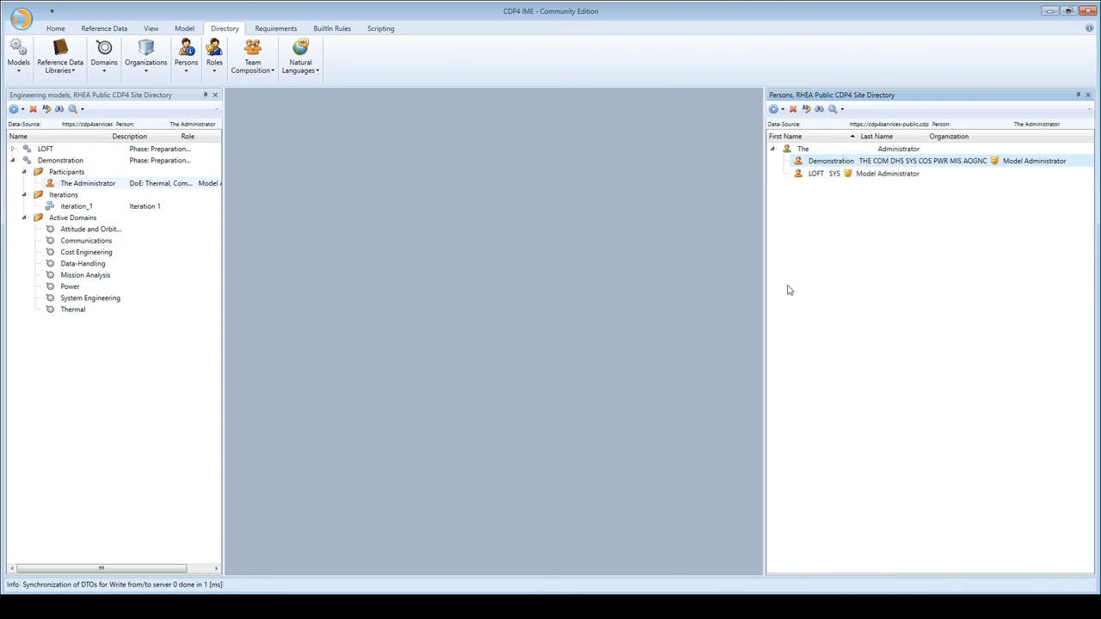
Step: Close the Persons and Engineering models panels
left_click(1077, 96)
left_click(308, 96)
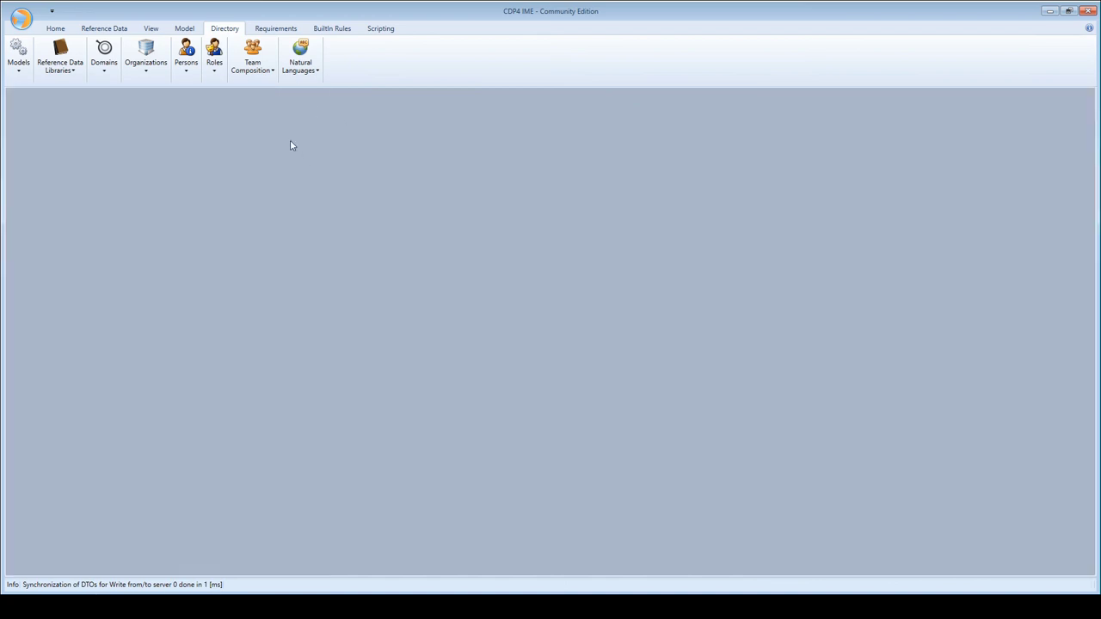
left_click(55, 29)
Step: Load iteration_1 of the Demonstration engineering model with System Engineering as the domain
left_click(249, 54)
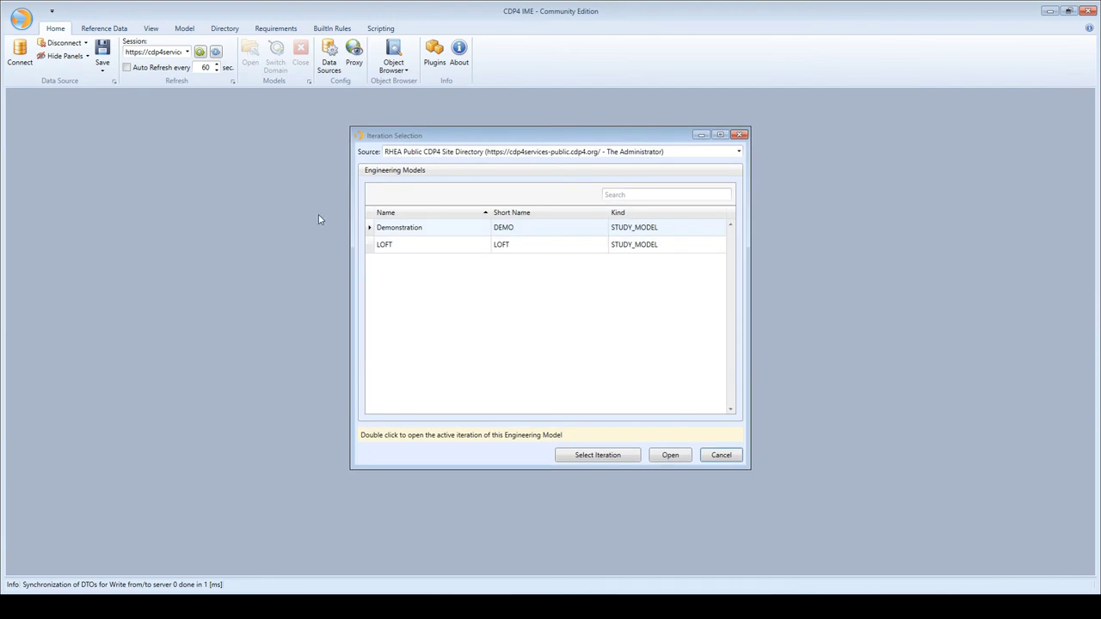
left_click(450, 233)
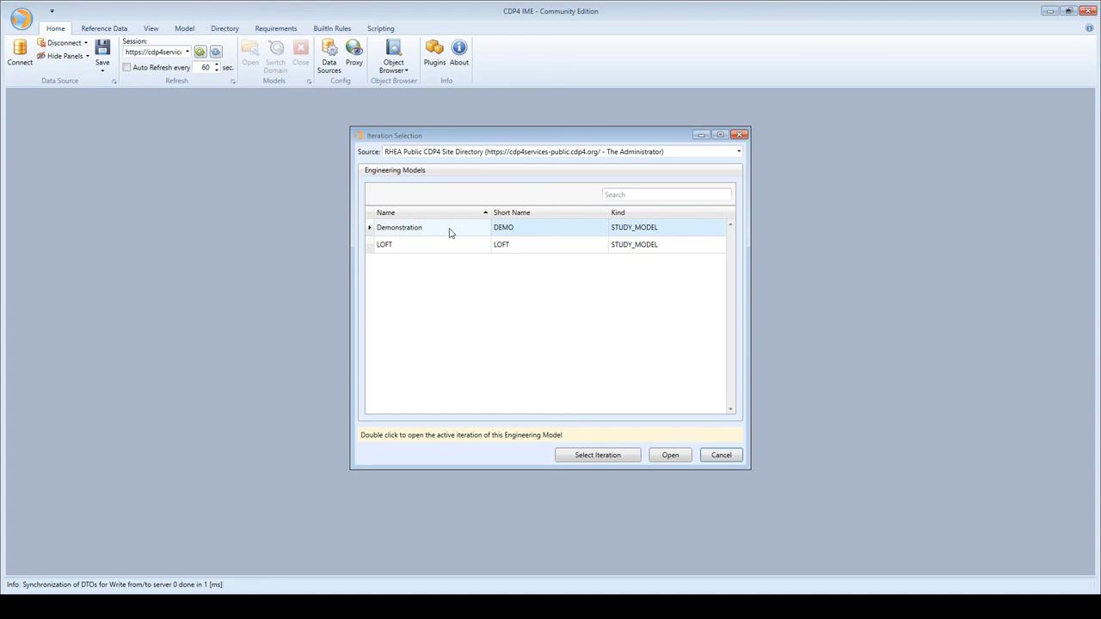
left_click(591, 456)
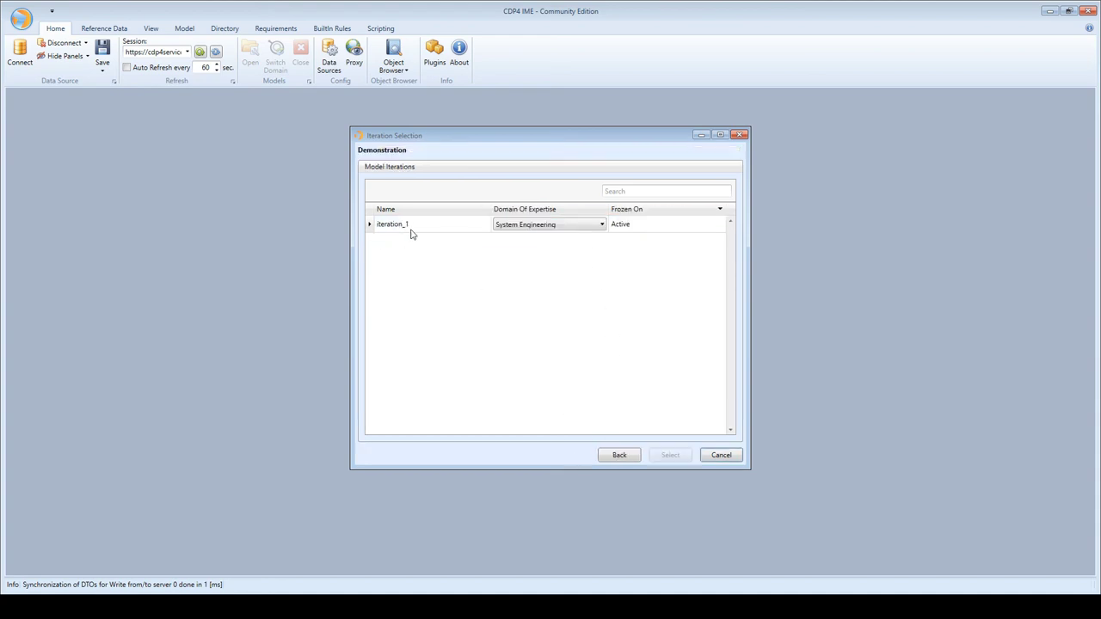
left_click(604, 226)
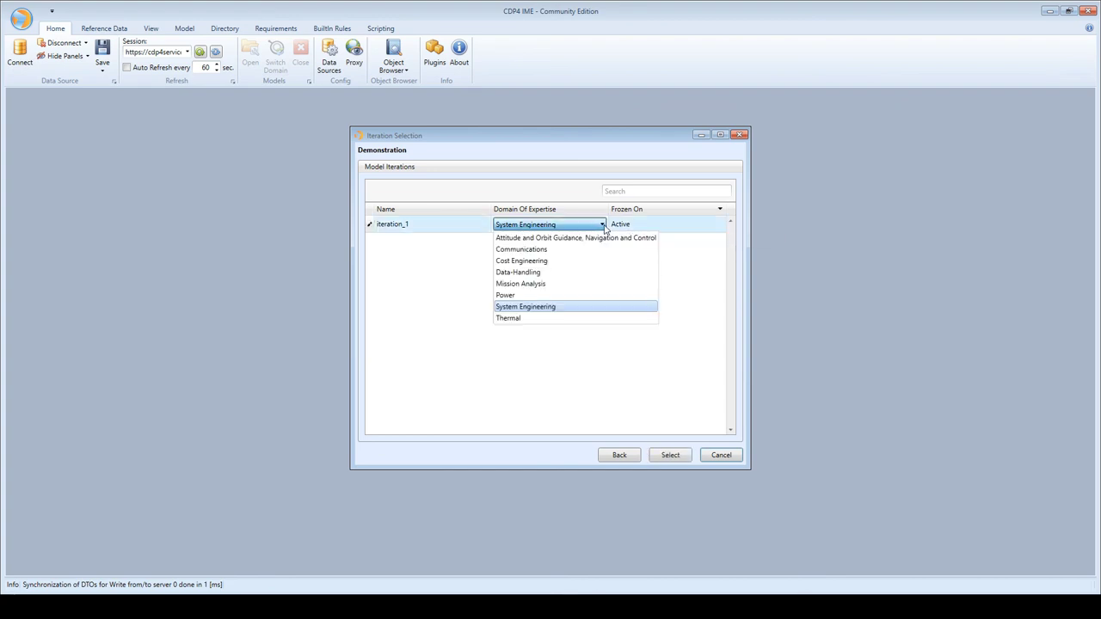
left_click(556, 307)
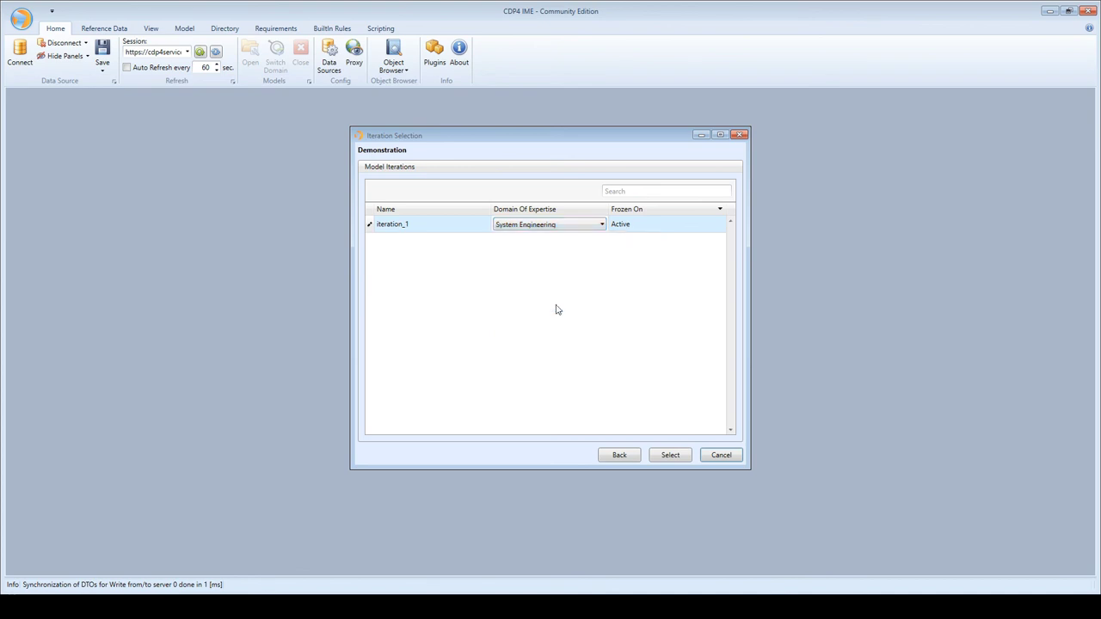
left_click(670, 456)
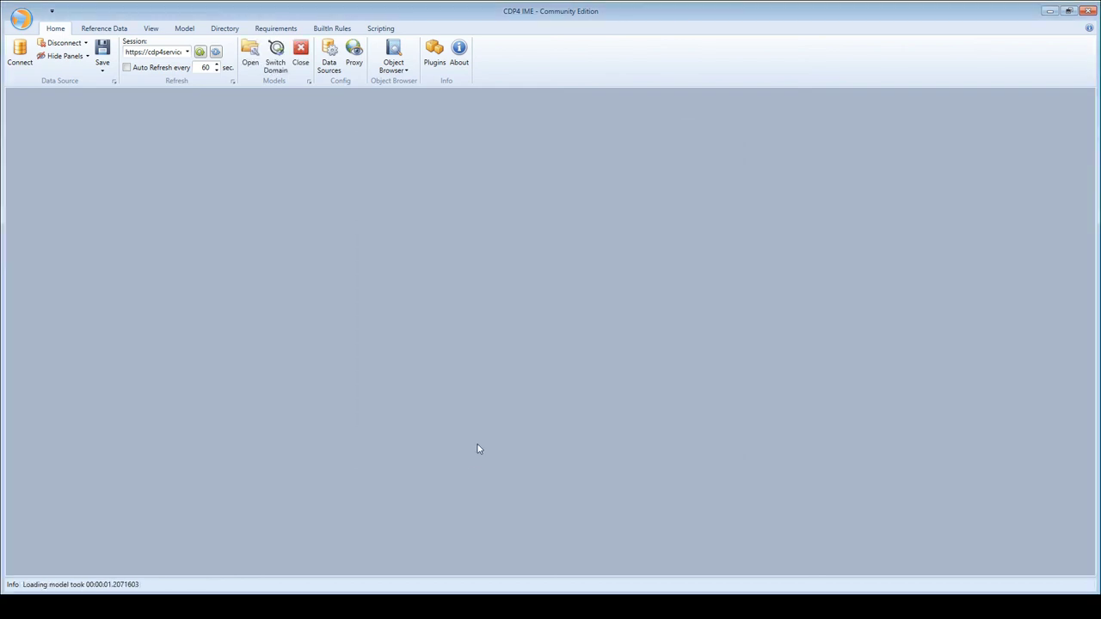
Step: From the Model ribbon, open Element Definitions for Iteration 1 and the Product Tree for Option 1
left_click(181, 31)
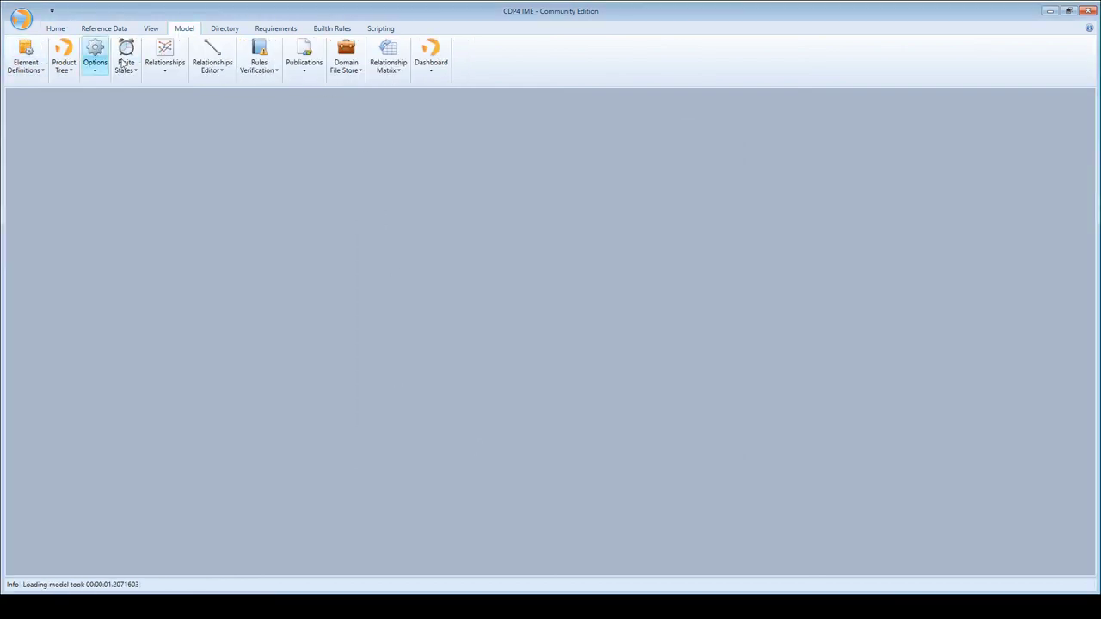
left_click(26, 67)
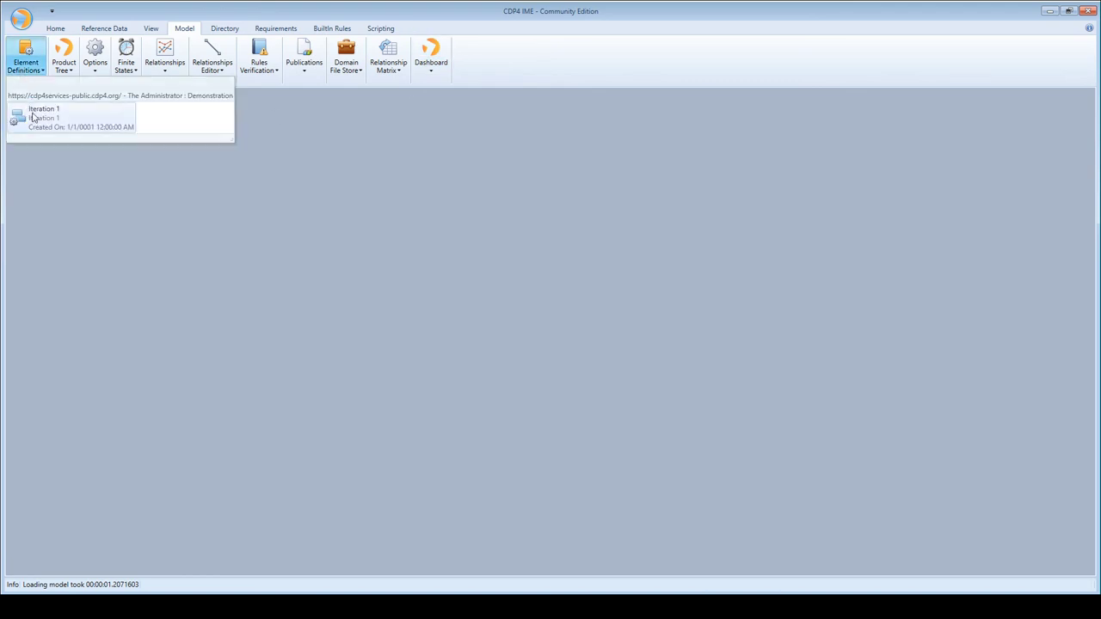
left_click(39, 120)
left_click(63, 60)
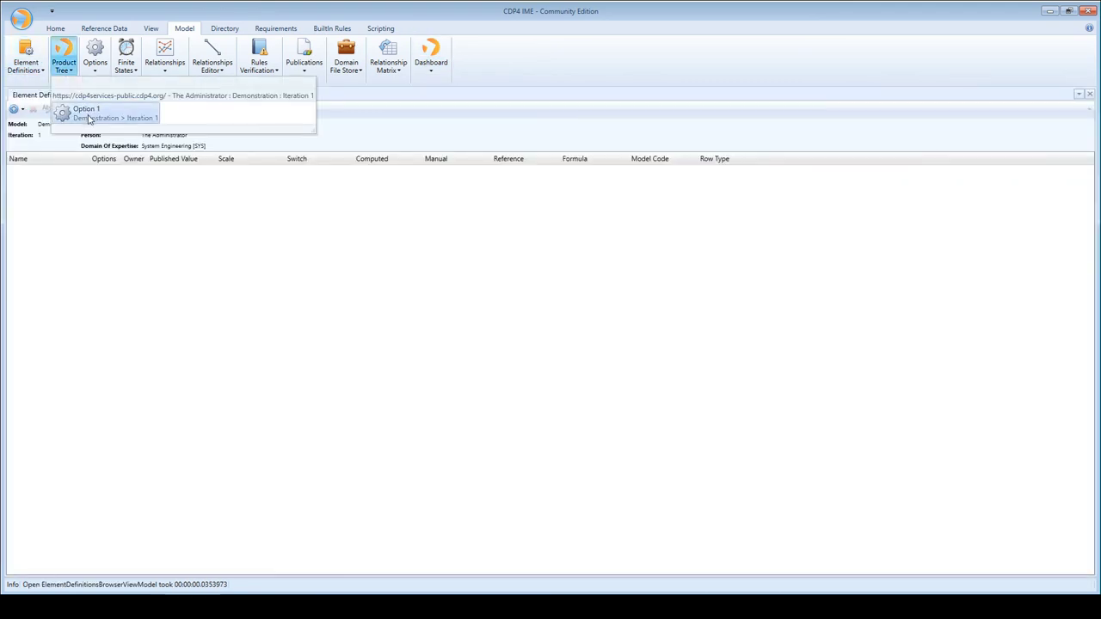
left_click(69, 116)
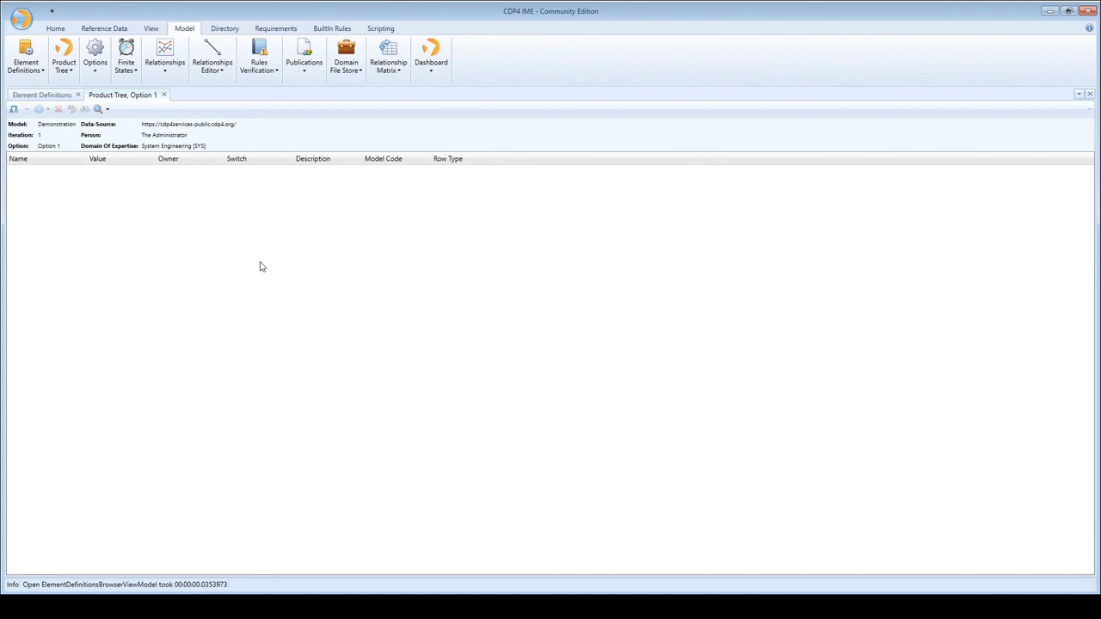